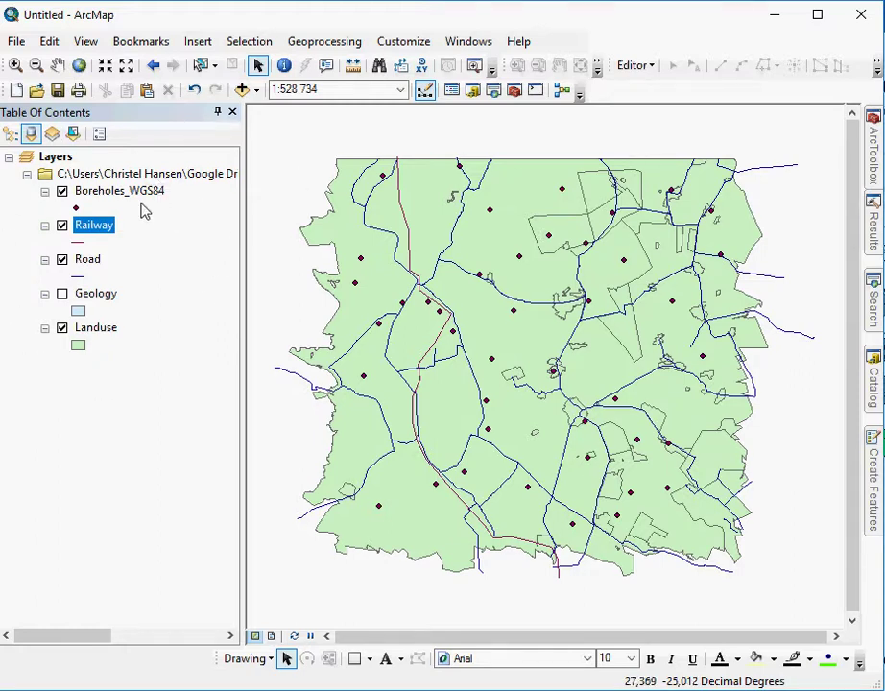
# - Open the Layers data frame's coordinate system settings and inspect which layers use GCS_WGS_1984
pyautogui.doubleClick(55, 159)
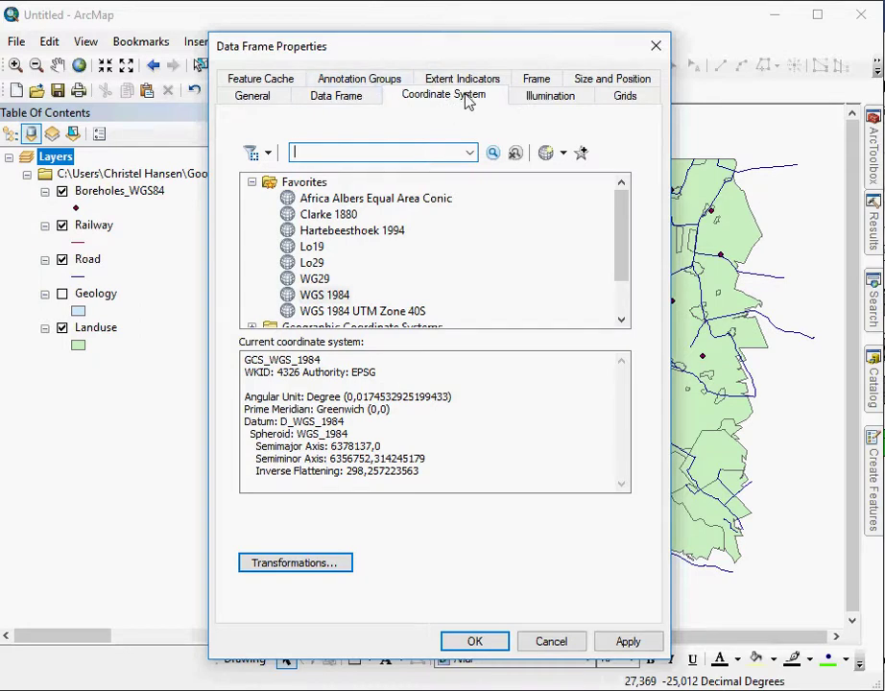
pyautogui.click(287, 86)
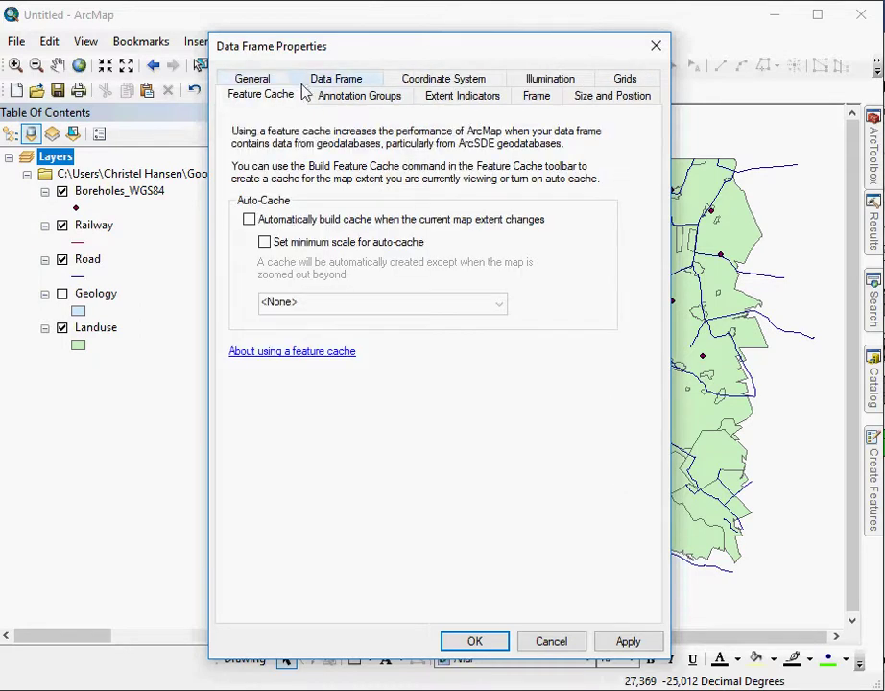
pyautogui.click(443, 78)
pyautogui.click(251, 214)
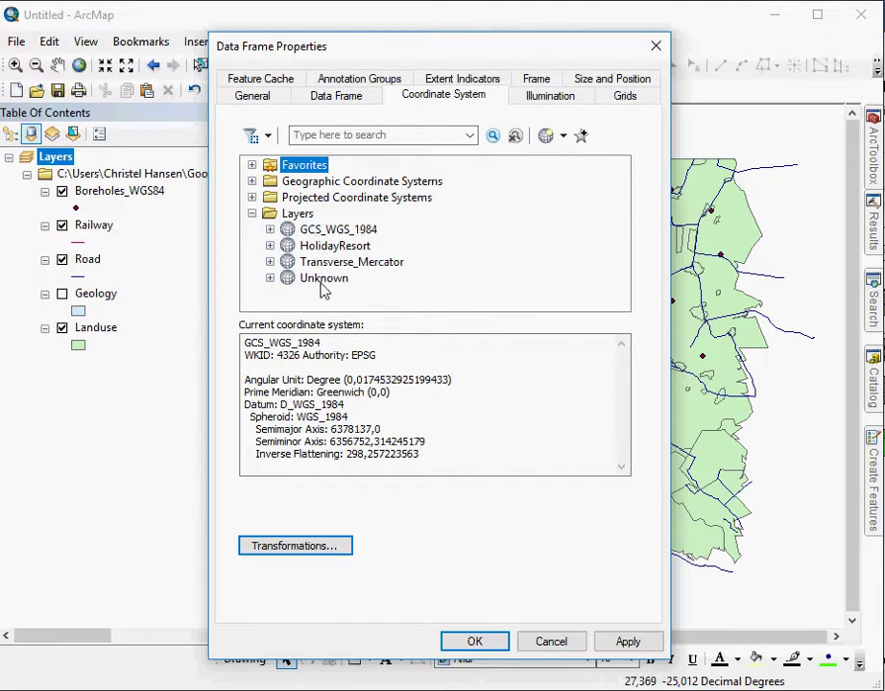
pyautogui.click(269, 230)
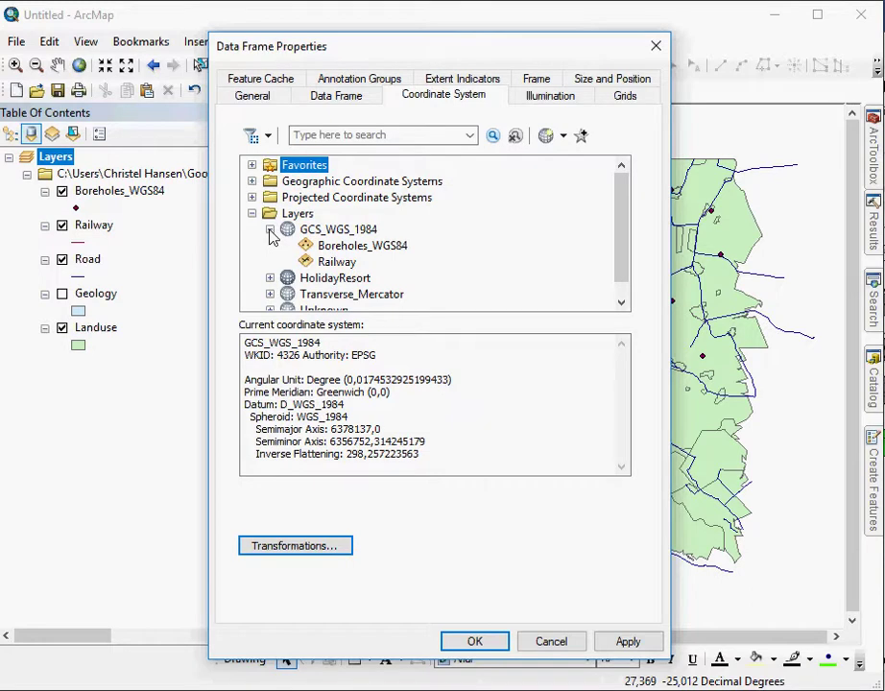
pyautogui.click(346, 251)
pyautogui.click(342, 263)
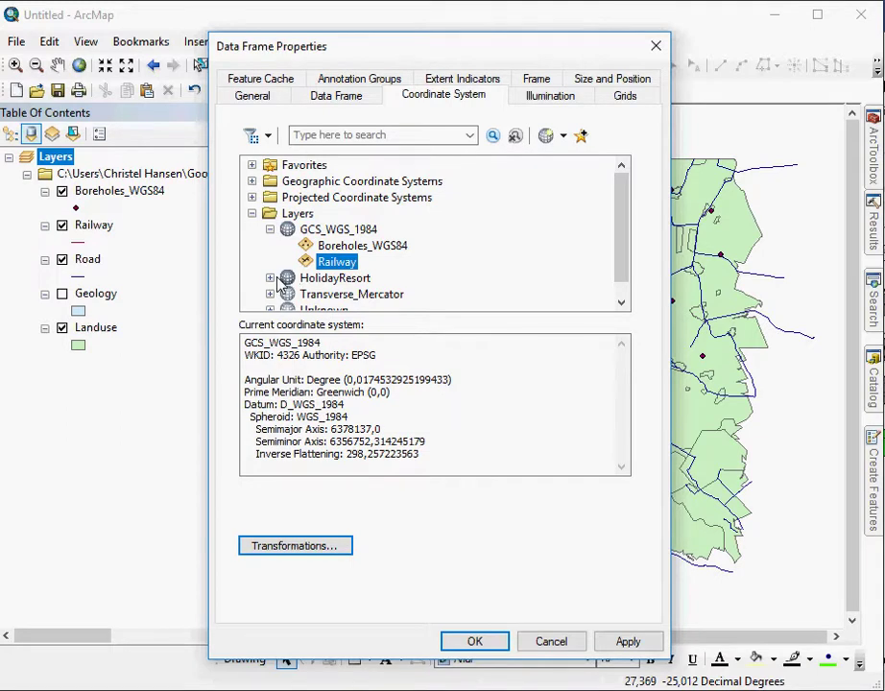
# - Examine the HolidayResort coordinate system of the Geology layer, from its projection down to its datum and spheroid
pyautogui.click(270, 277)
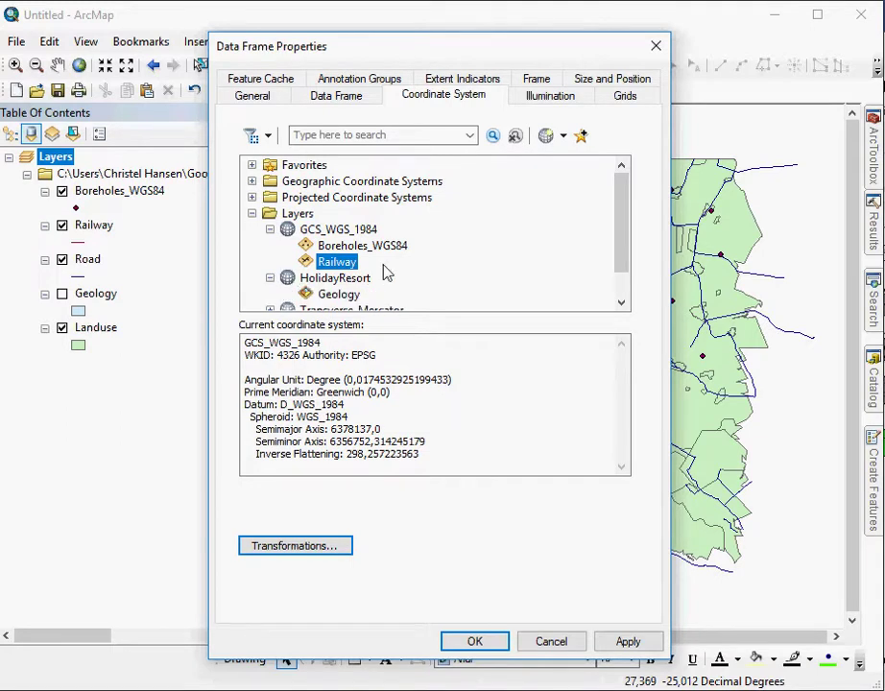
pyautogui.click(349, 295)
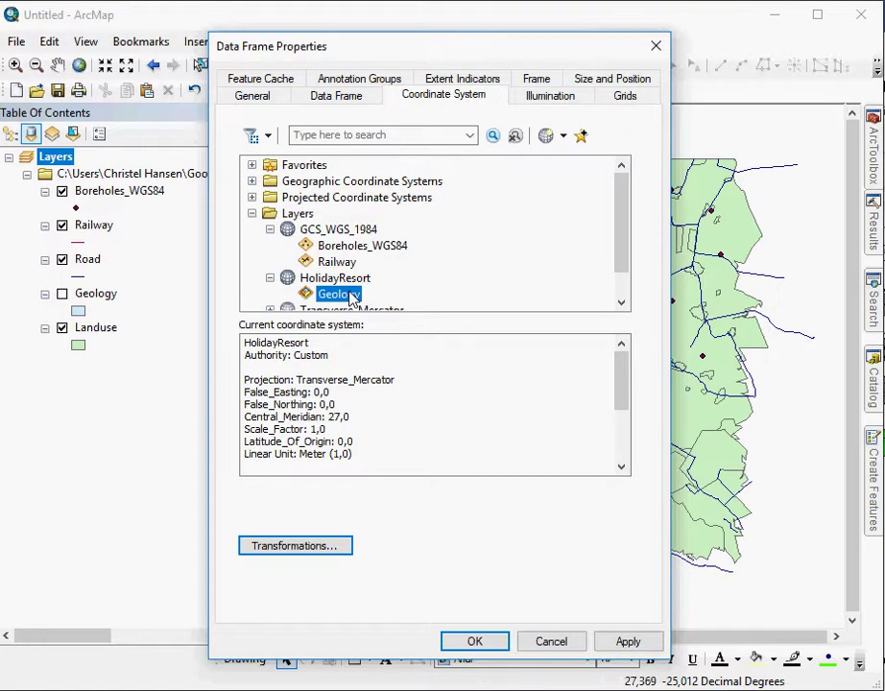
pyautogui.click(326, 278)
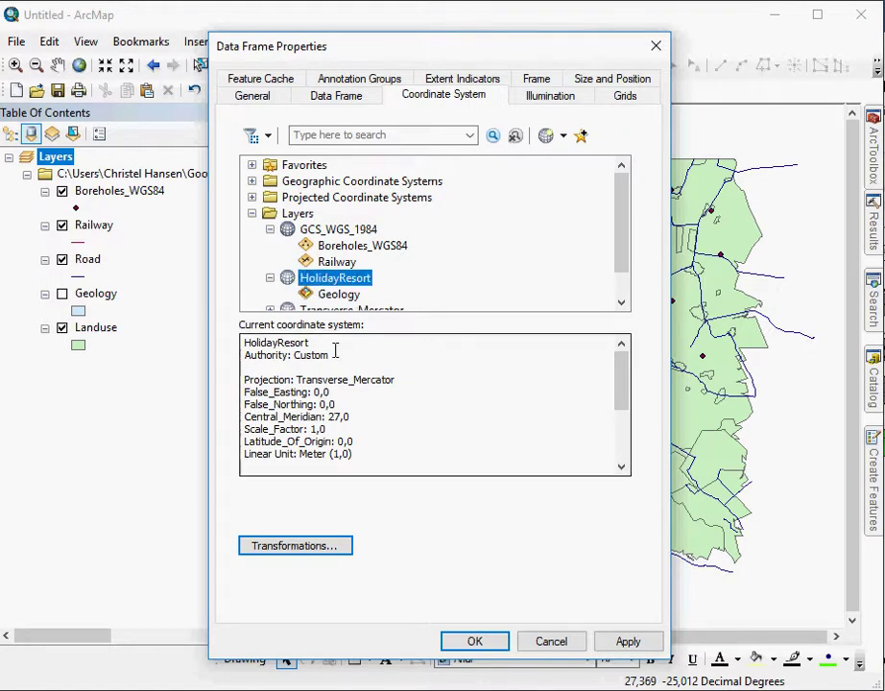
pyautogui.click(399, 381)
pyautogui.moveTo(398, 381); pyautogui.dragTo(296, 379)
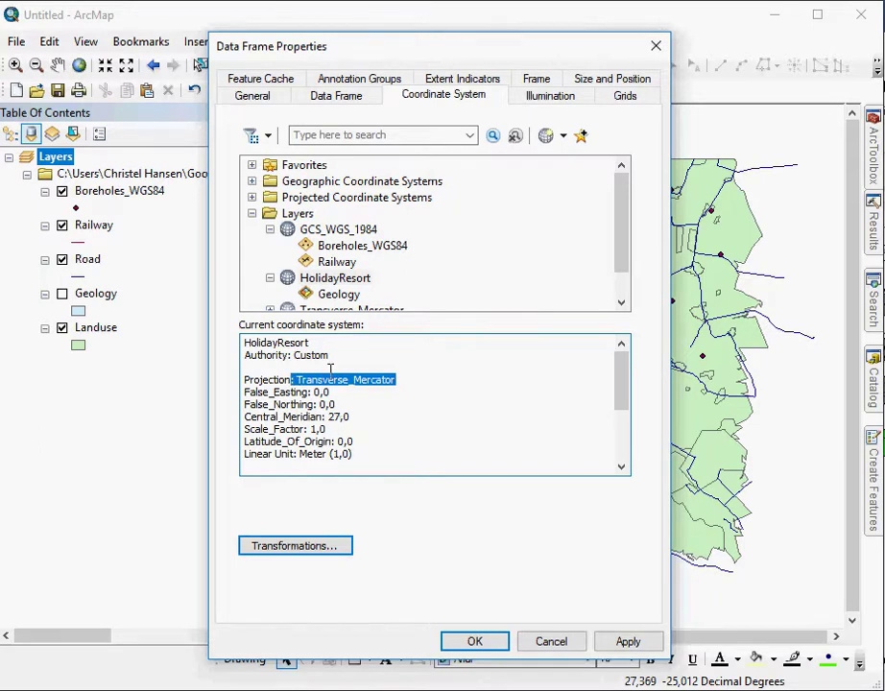
pyautogui.click(622, 467)
pyautogui.click(622, 468)
pyautogui.click(622, 468)
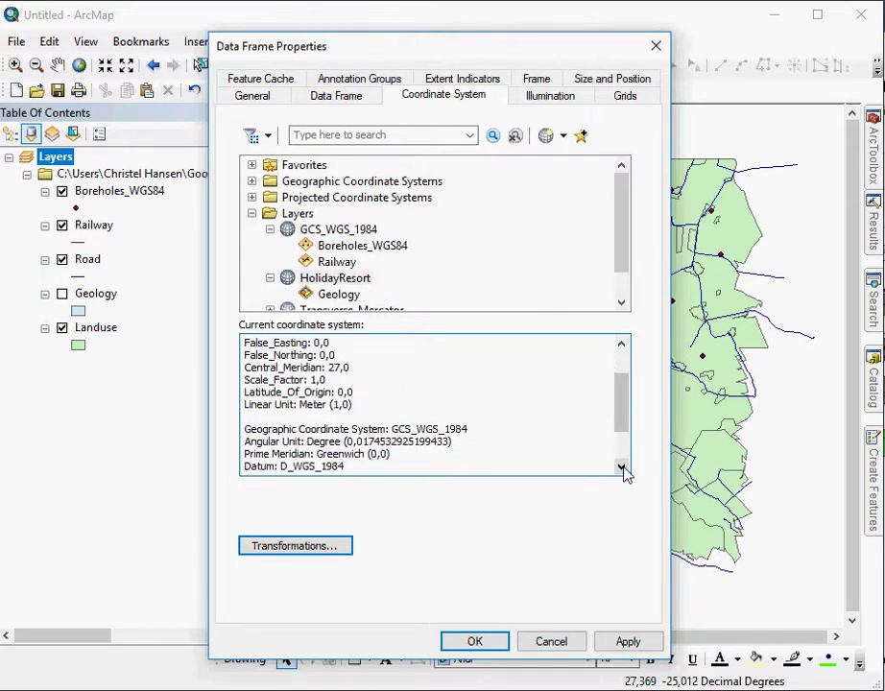
pyautogui.click(622, 468)
pyautogui.click(622, 467)
pyautogui.click(621, 467)
pyautogui.click(622, 467)
pyautogui.click(622, 467)
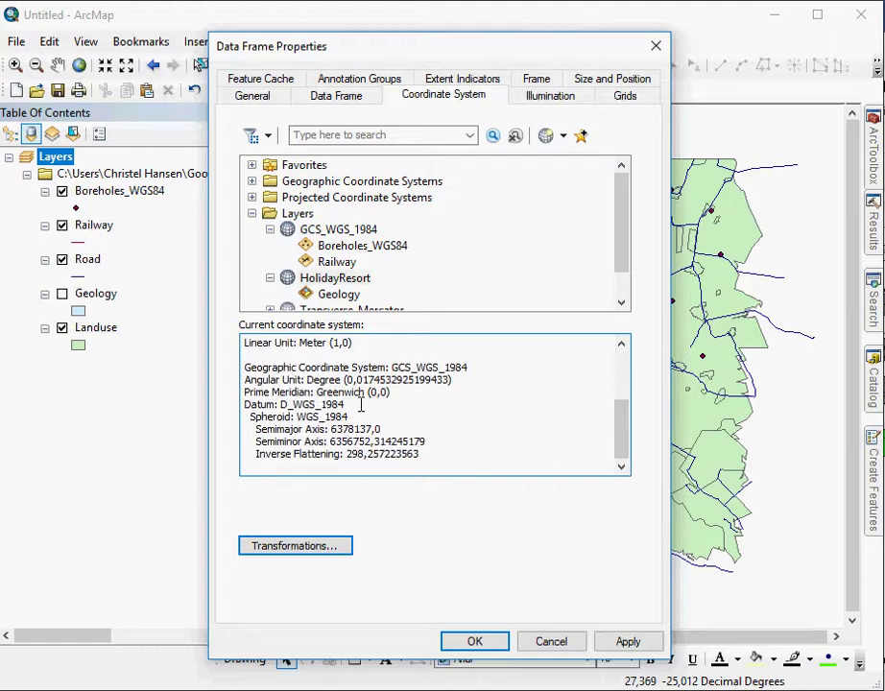
# - Examine the central meridian of the Road layer's Transverse_Mercator coordinate system and compare its parameters with those of HolidayResort
pyautogui.click(268, 278)
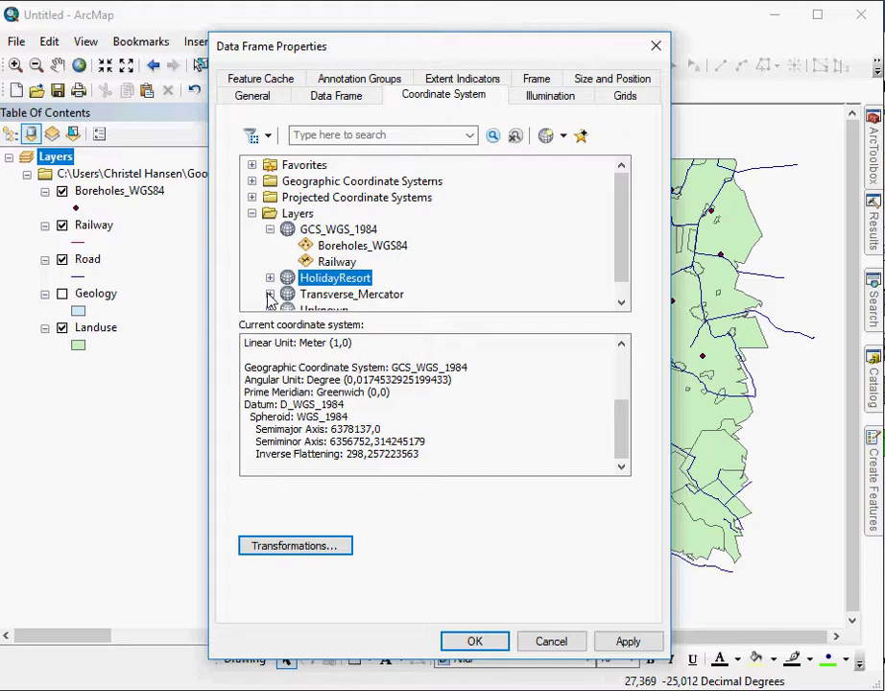
pyautogui.click(270, 295)
pyautogui.click(331, 295)
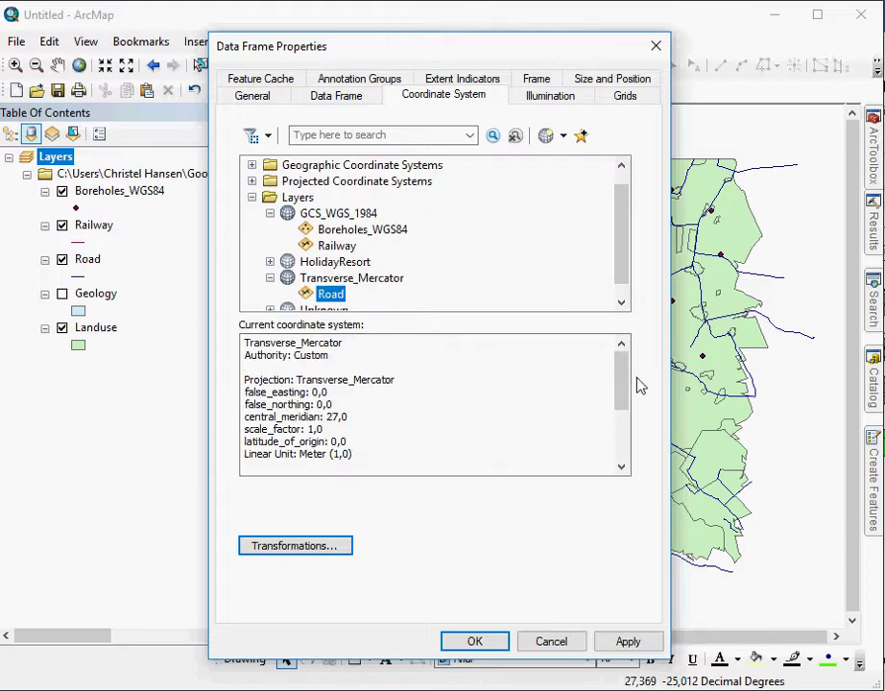
pyautogui.doubleClick(336, 417)
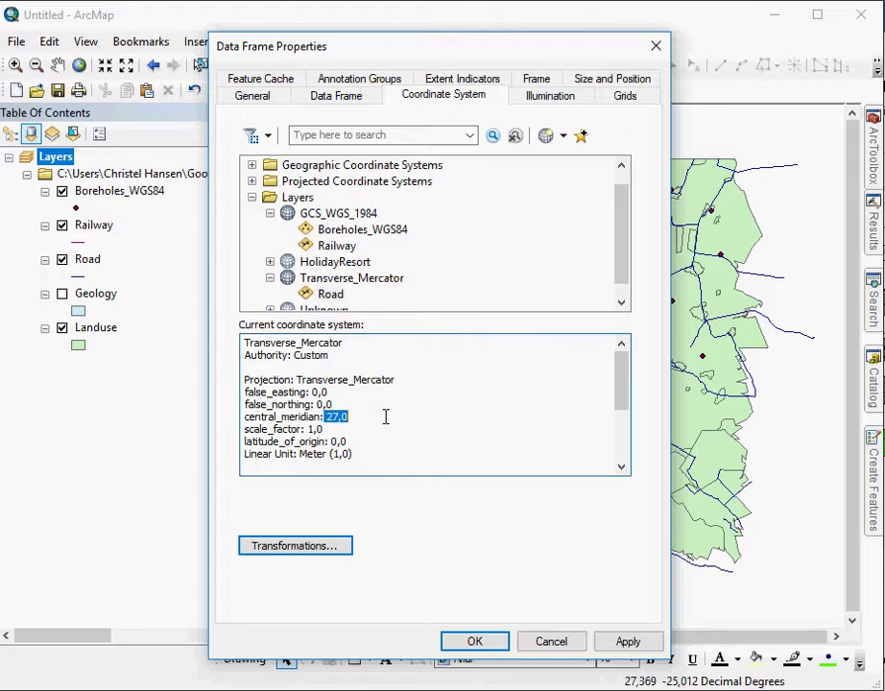
pyautogui.moveTo(629, 407)
pyautogui.mouseDown()
pyautogui.moveTo(622, 451)
pyautogui.moveTo(622, 405)
pyautogui.mouseUp()
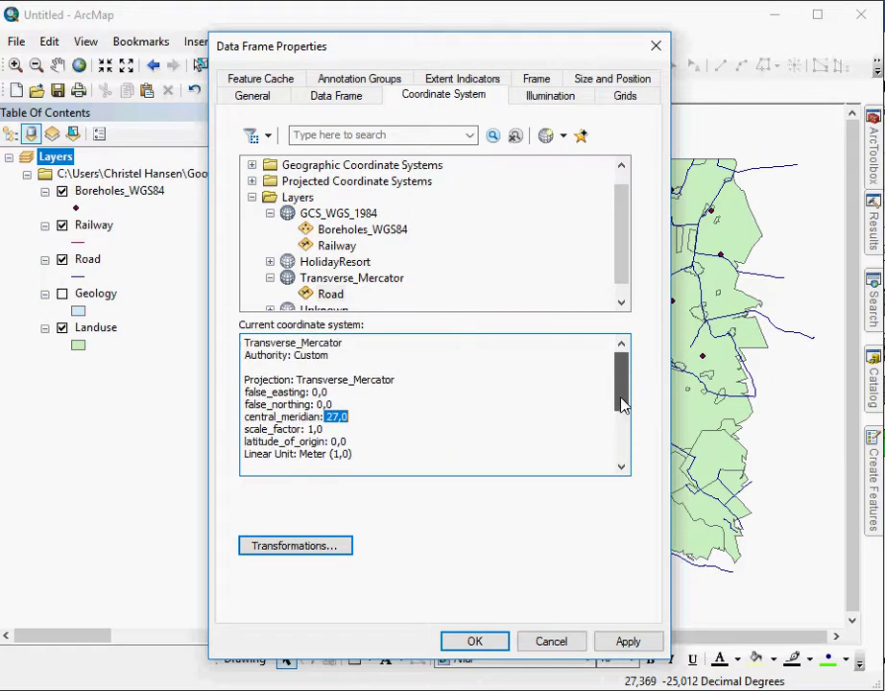
pyautogui.click(344, 263)
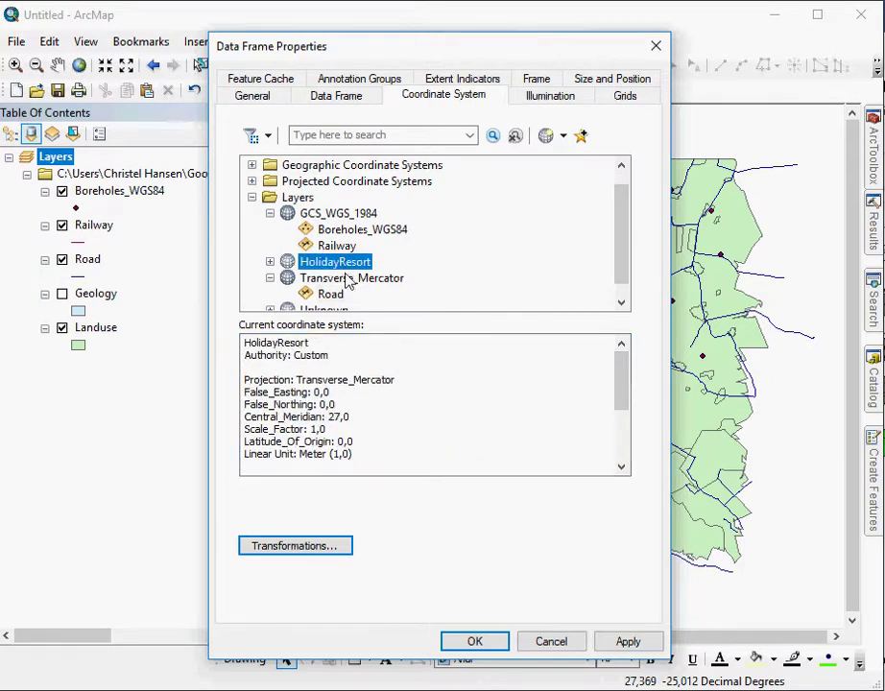
pyautogui.click(348, 279)
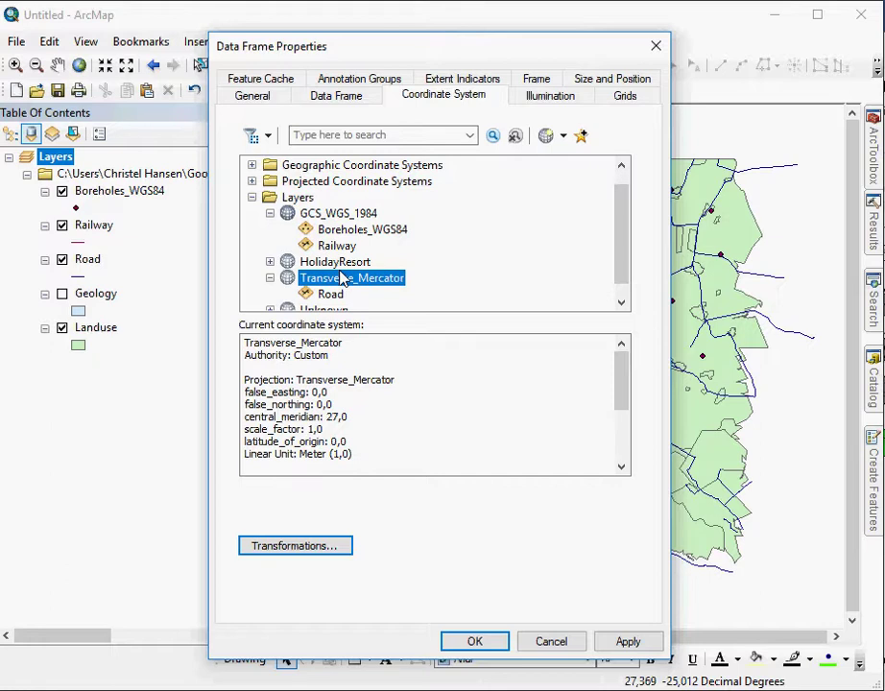
pyautogui.click(334, 262)
# - Collapse Transverse_Mercator and inspect the spatial reference of the Landuse layer listed under Unknown
pyautogui.click(270, 278)
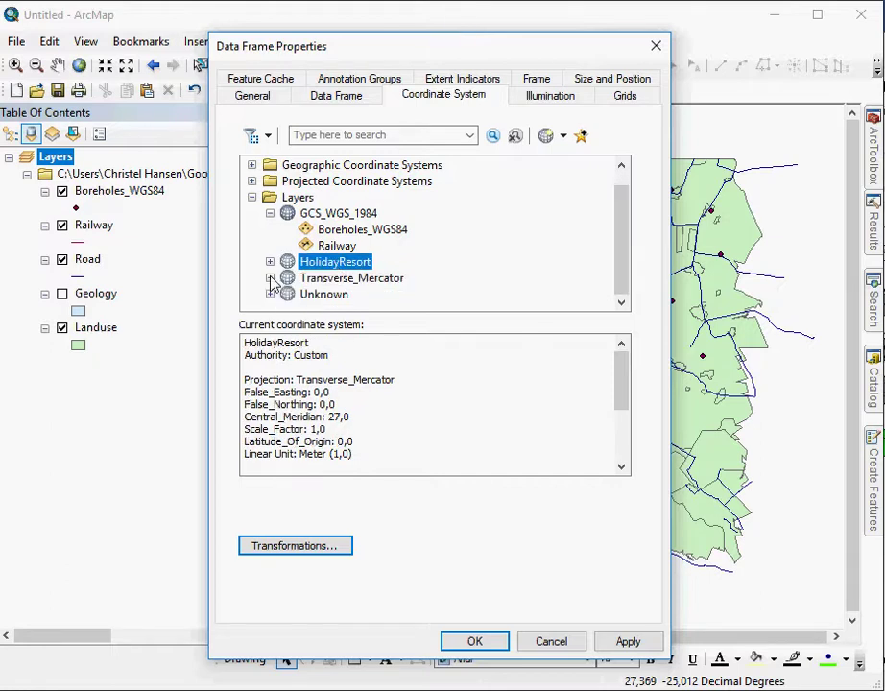
pyautogui.click(270, 294)
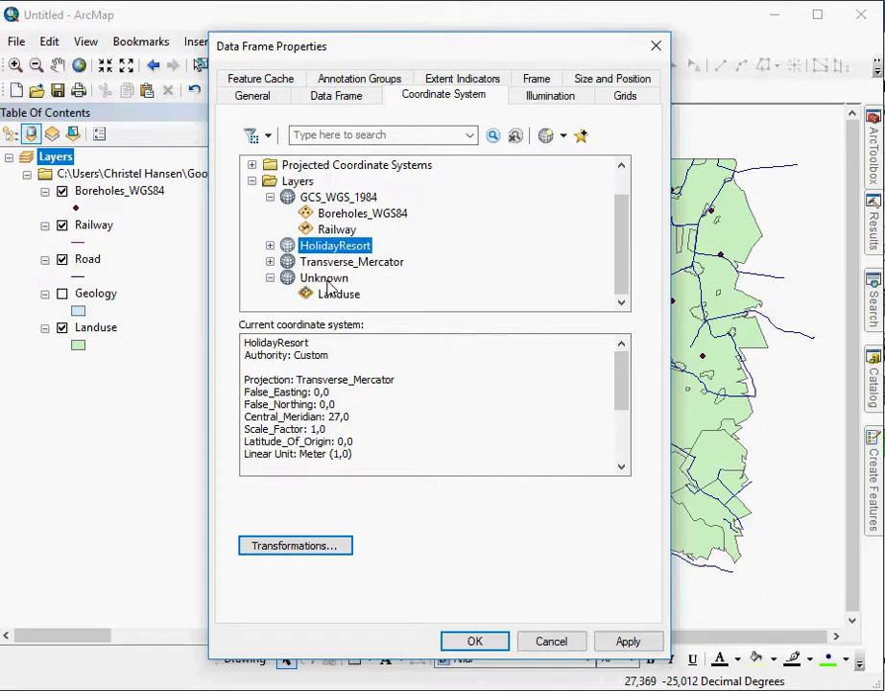
pyautogui.click(330, 279)
pyautogui.click(336, 296)
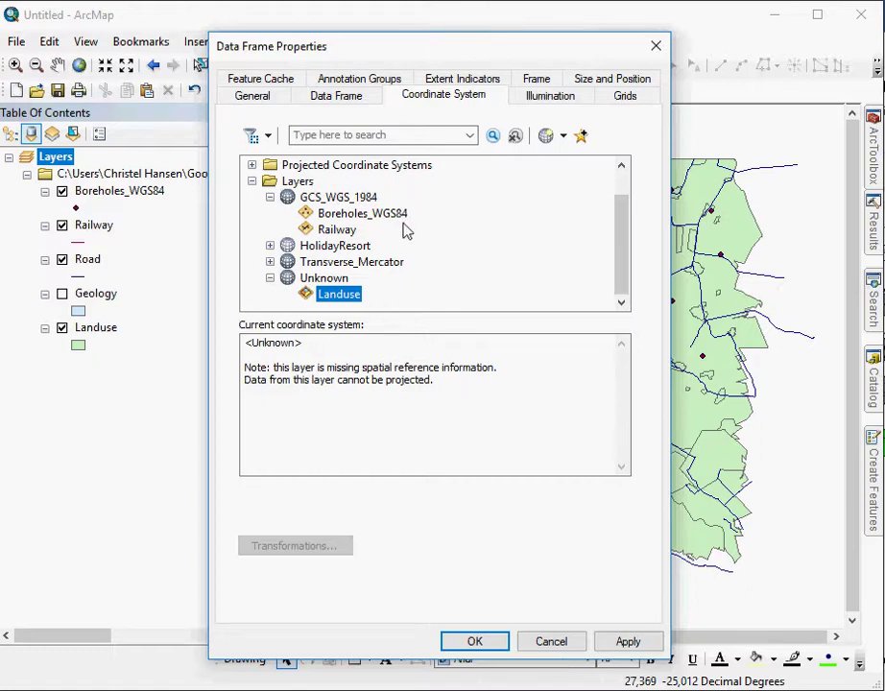
# - Compare the projection and datum details of HolidayResort, Transverse_Mercator and GCS_WGS_1984
pyautogui.click(336, 265)
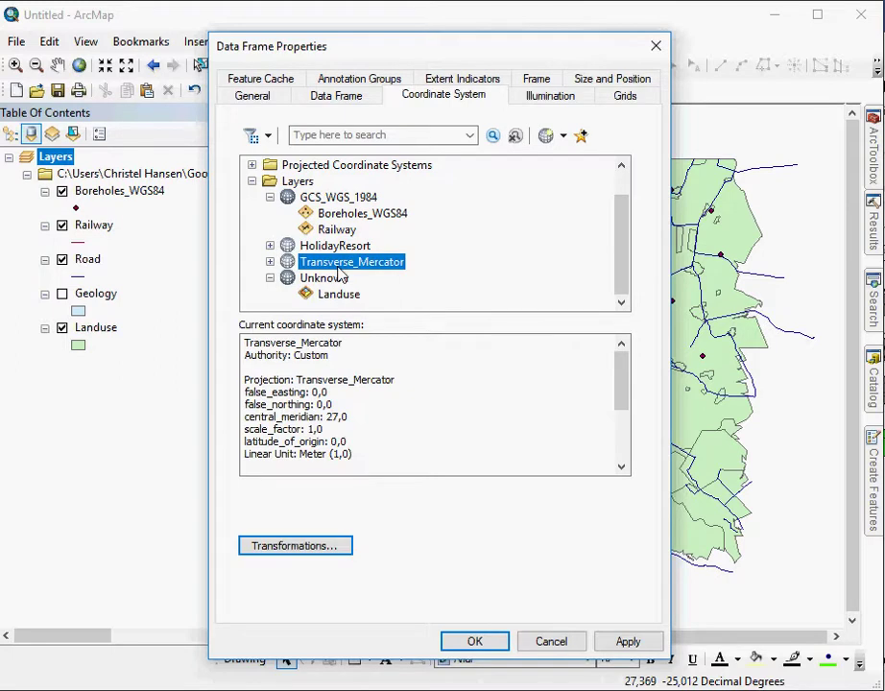
pyautogui.click(333, 248)
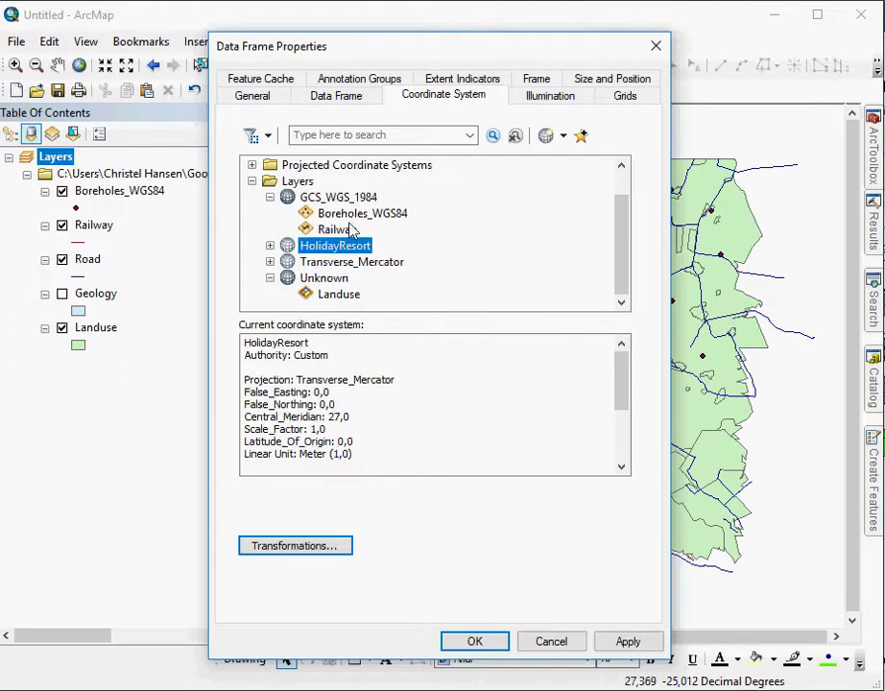
pyautogui.moveTo(622, 384); pyautogui.dragTo(624, 494)
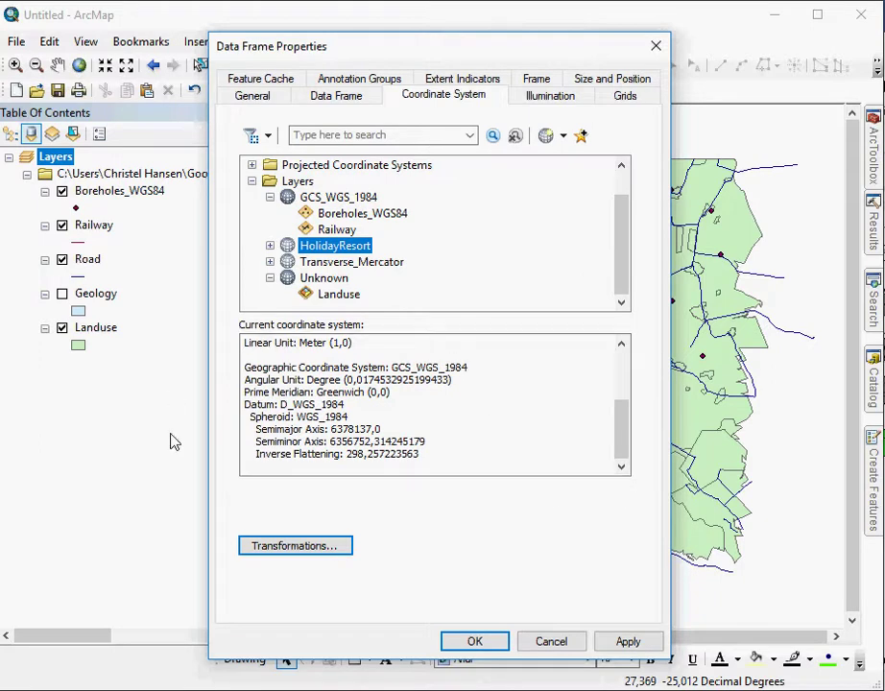
pyautogui.click(325, 269)
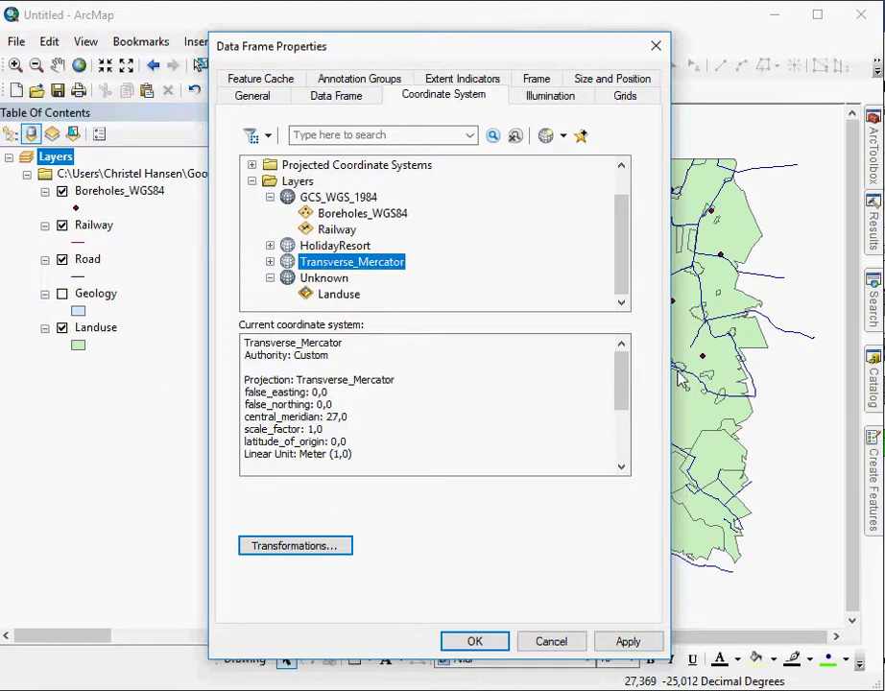
pyautogui.moveTo(623, 389); pyautogui.dragTo(632, 464)
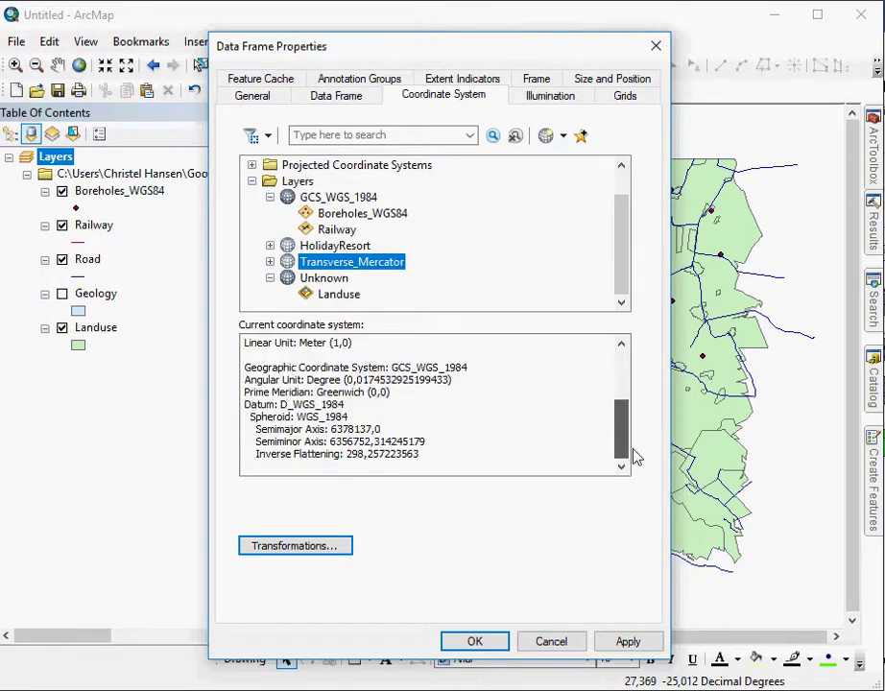
pyautogui.click(336, 197)
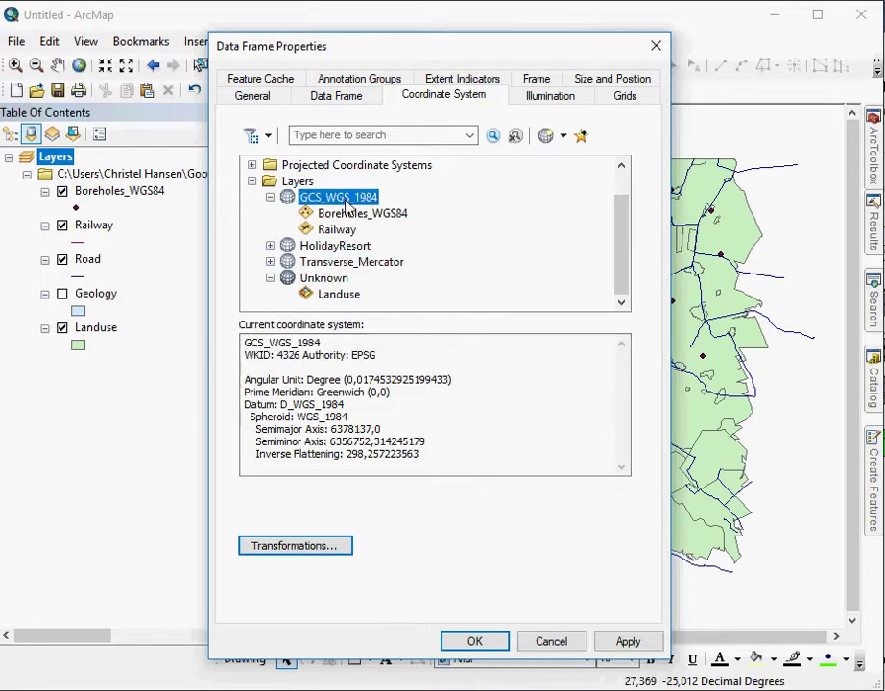
pyautogui.click(362, 262)
pyautogui.click(349, 248)
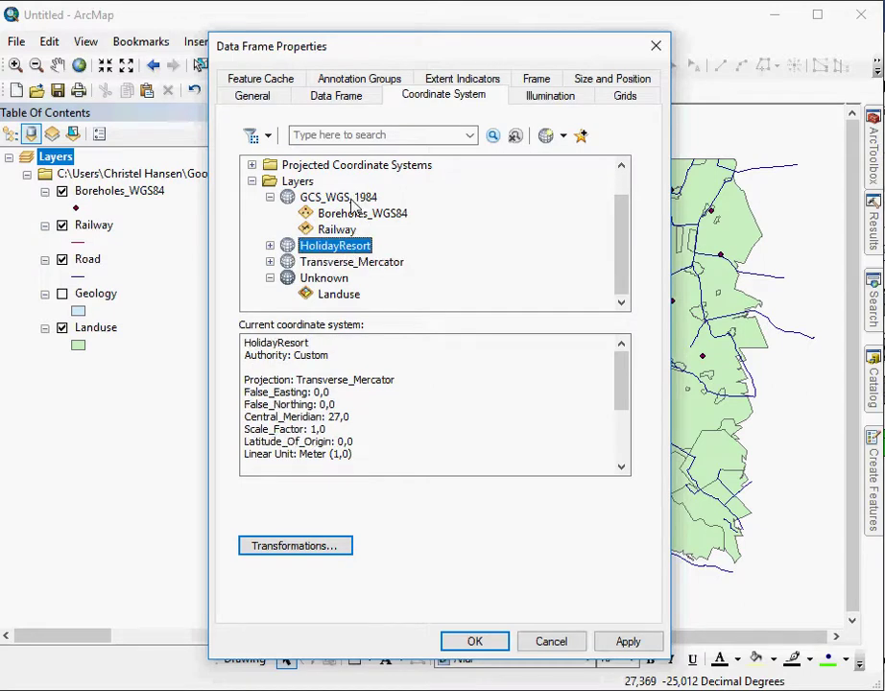
# - Compare GCS_WGS_1984 with the Unknown coordinate system, reselect GCS_WGS_1984 and close the data frame properties without applying changes
pyautogui.click(351, 199)
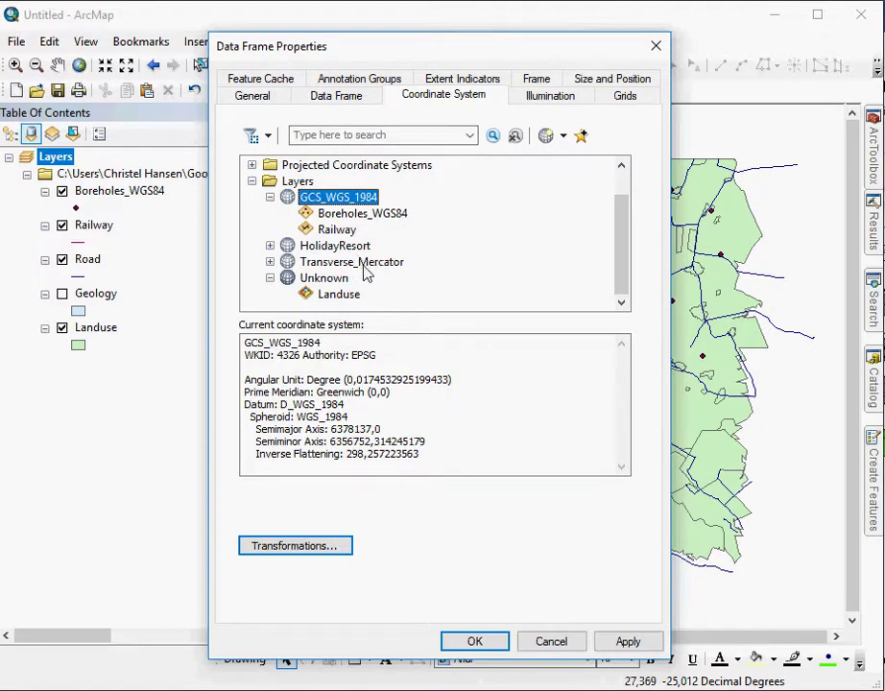
pyautogui.click(335, 279)
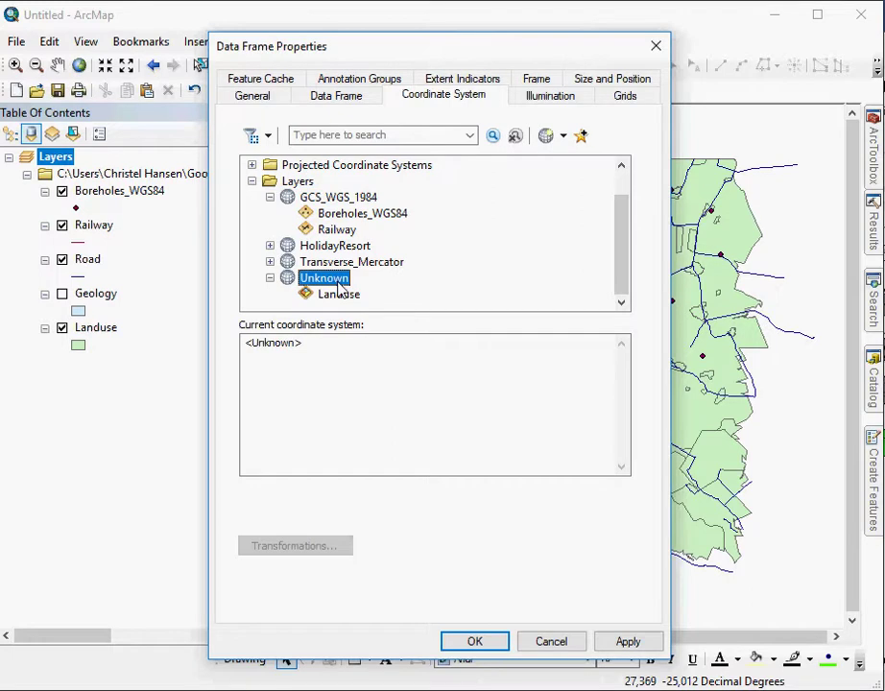
pyautogui.click(350, 200)
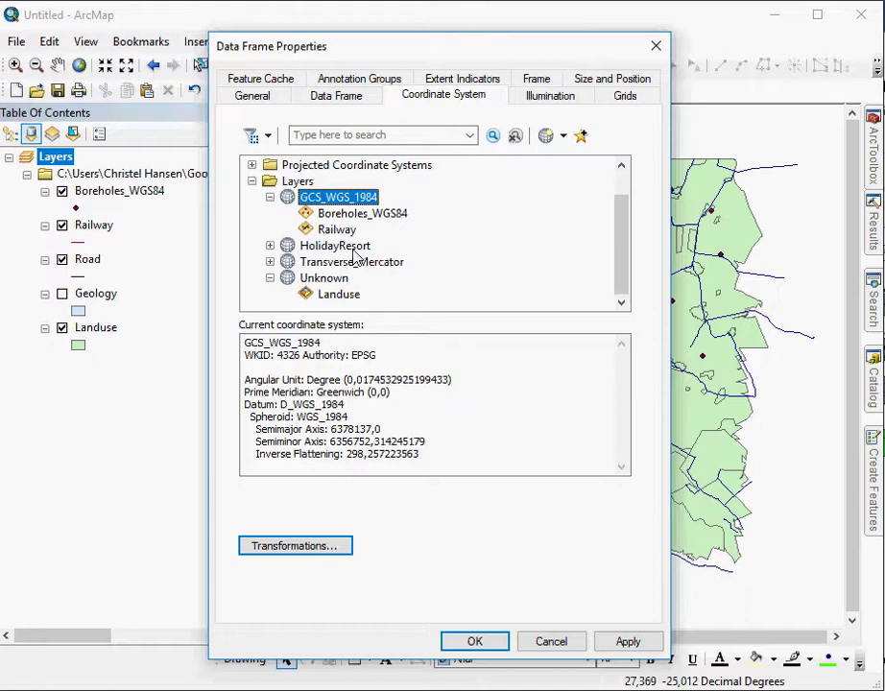
pyautogui.click(534, 643)
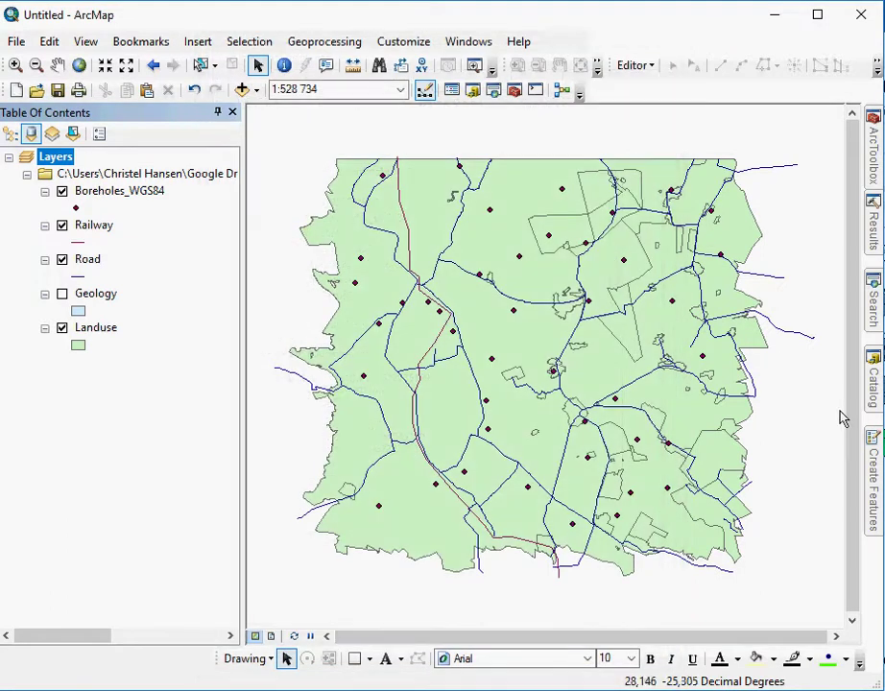
# - Locate and select the use.shp shapefile in the Practical_1_Data folder of the Catalog
pyautogui.click(874, 389)
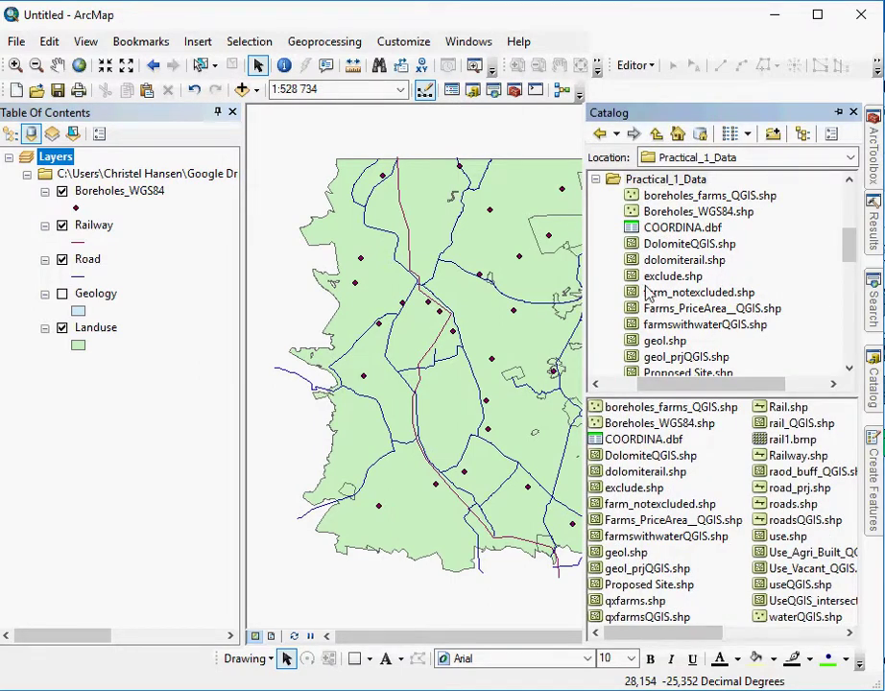
pyautogui.scroll(-5, 648, 293)
pyautogui.scroll(-3, 649, 293)
pyautogui.scroll(2, 649, 292)
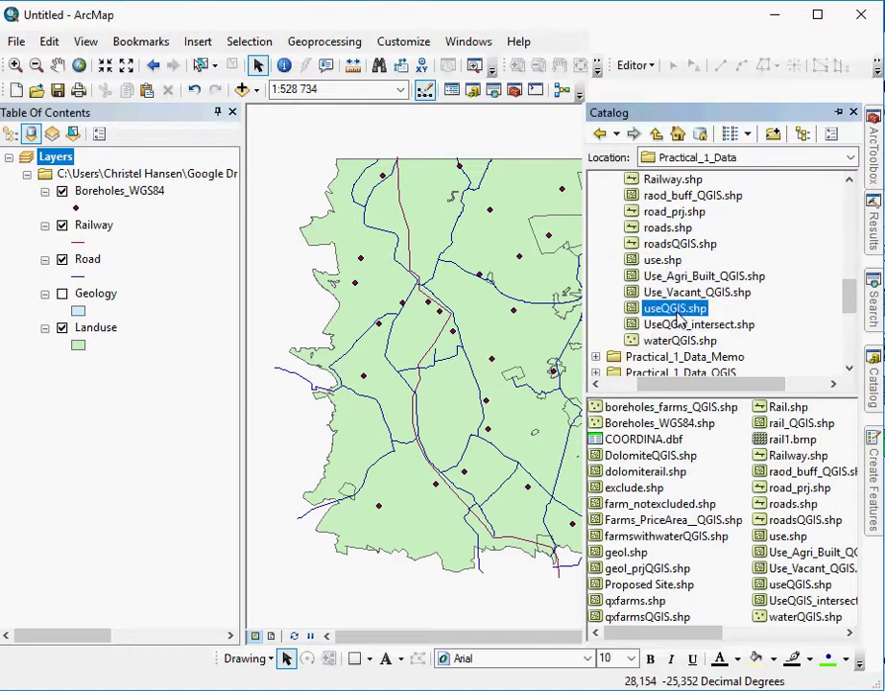
pyautogui.click(661, 307)
pyautogui.click(652, 261)
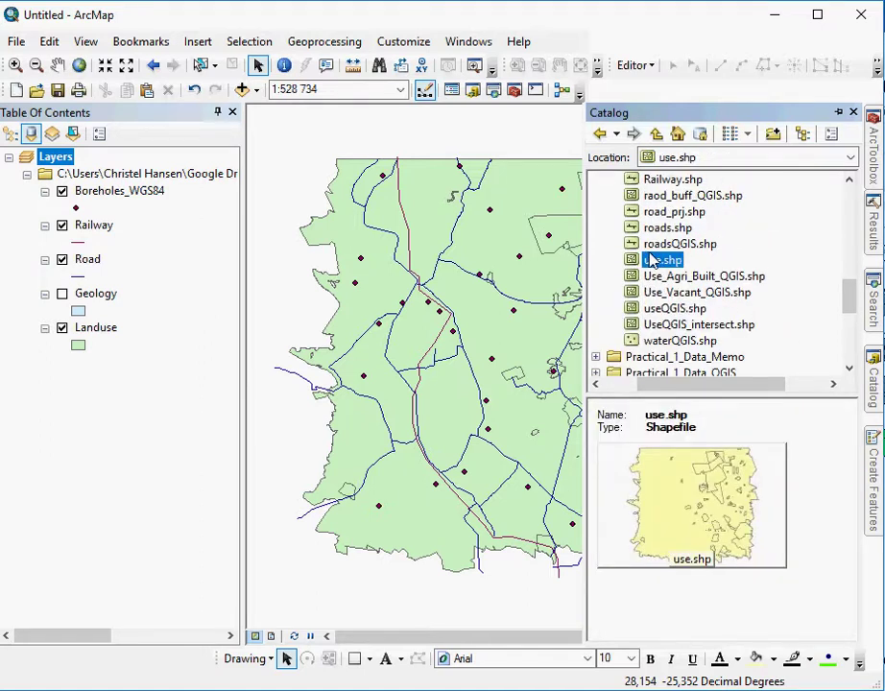
# - Check the full shapefile path in the Landuse layer's source properties and close them without changes
pyautogui.rightClick(93, 329)
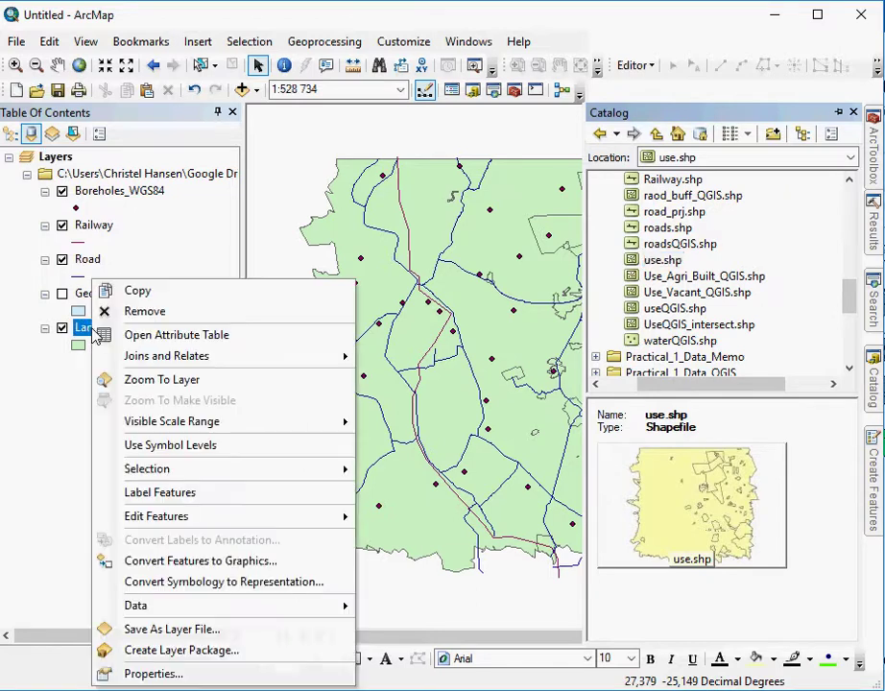
pyautogui.click(154, 675)
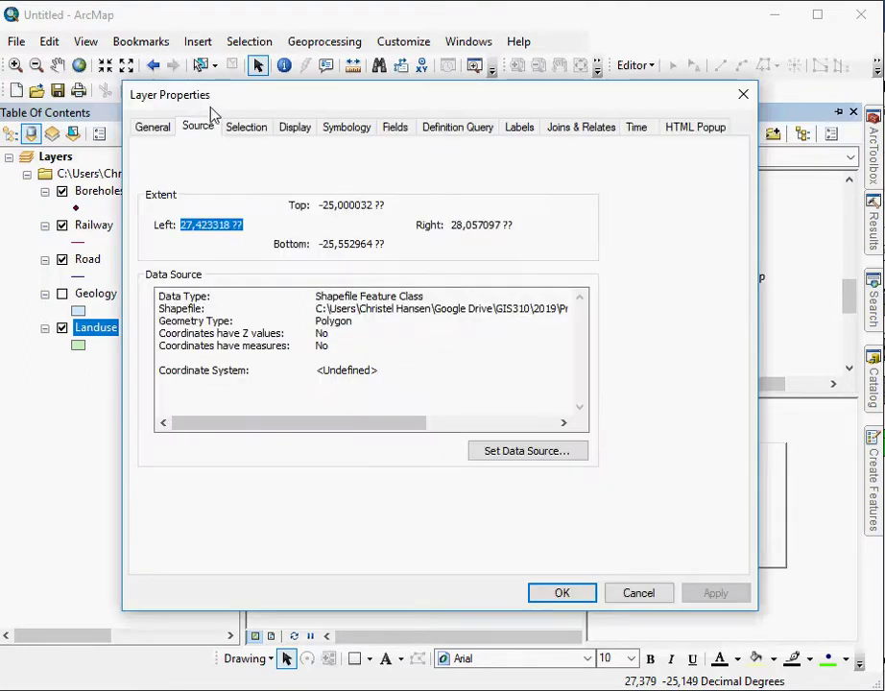
pyautogui.moveTo(351, 423); pyautogui.dragTo(491, 448)
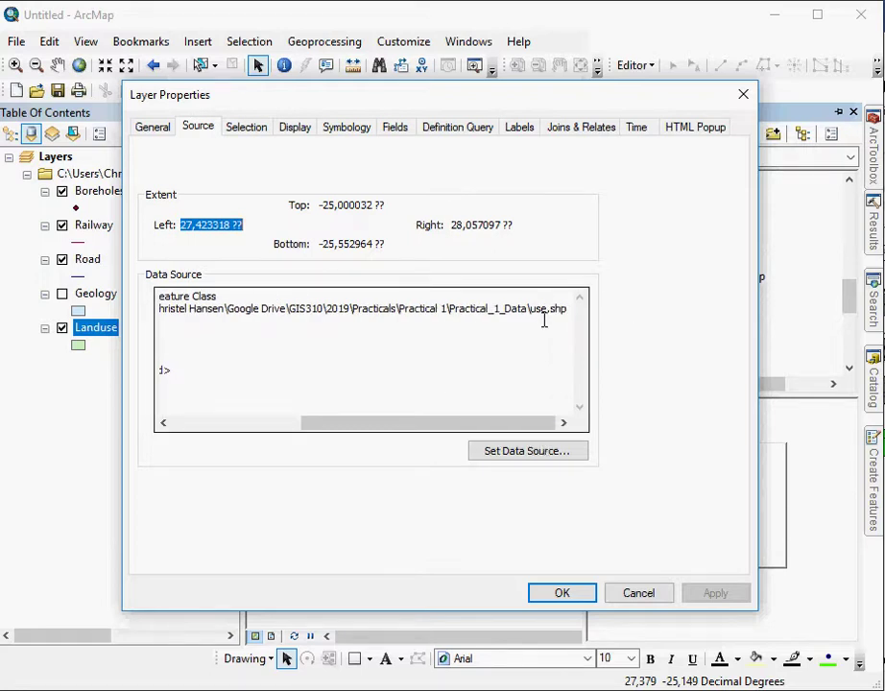
pyautogui.click(624, 595)
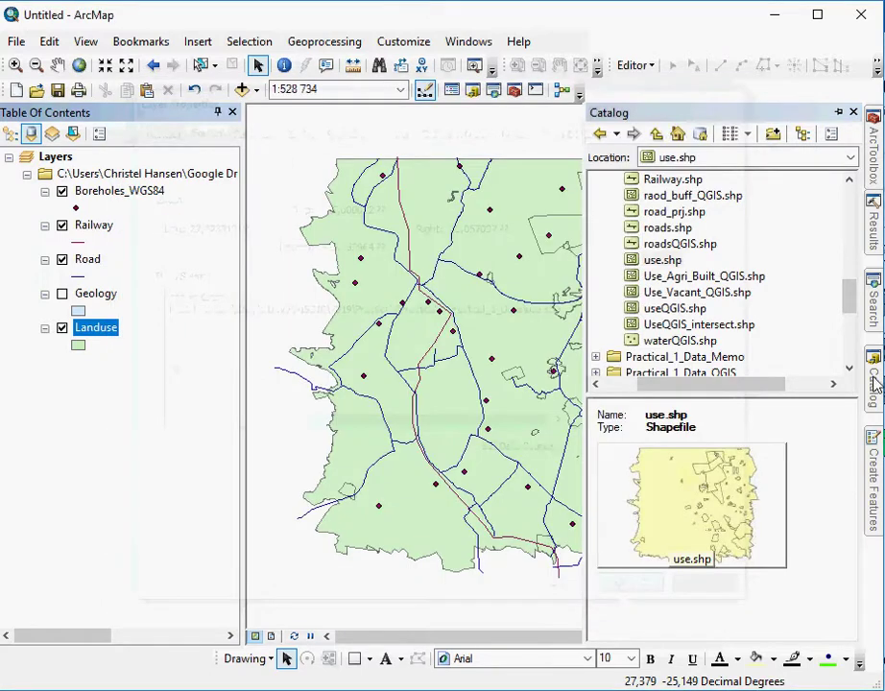
# - Inspect the XY coordinate system in the shapefile properties of use.shp in the Catalog, then cancel without changes
pyautogui.click(657, 261)
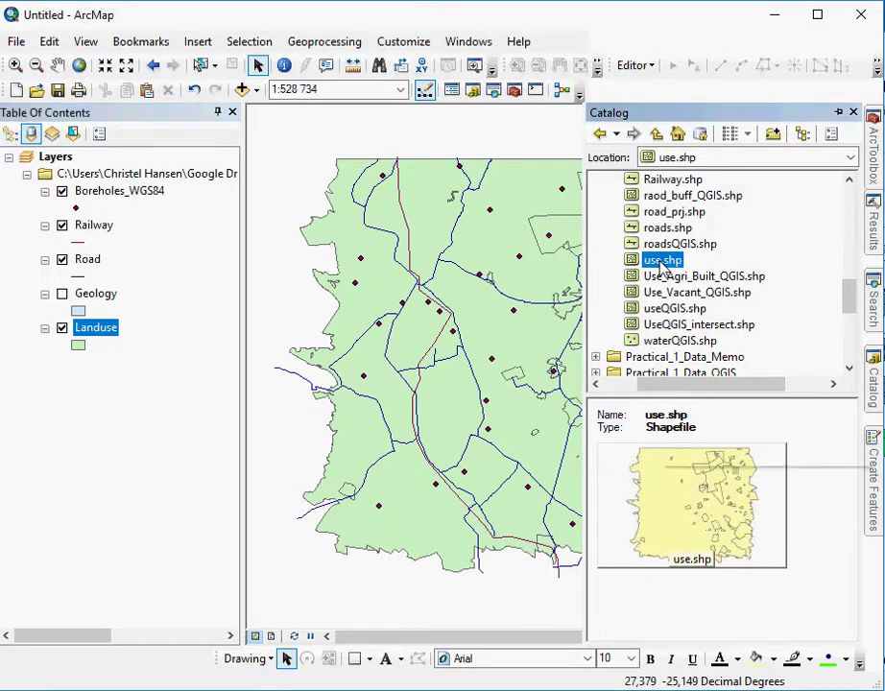
pyautogui.rightClick(660, 261)
pyautogui.click(722, 453)
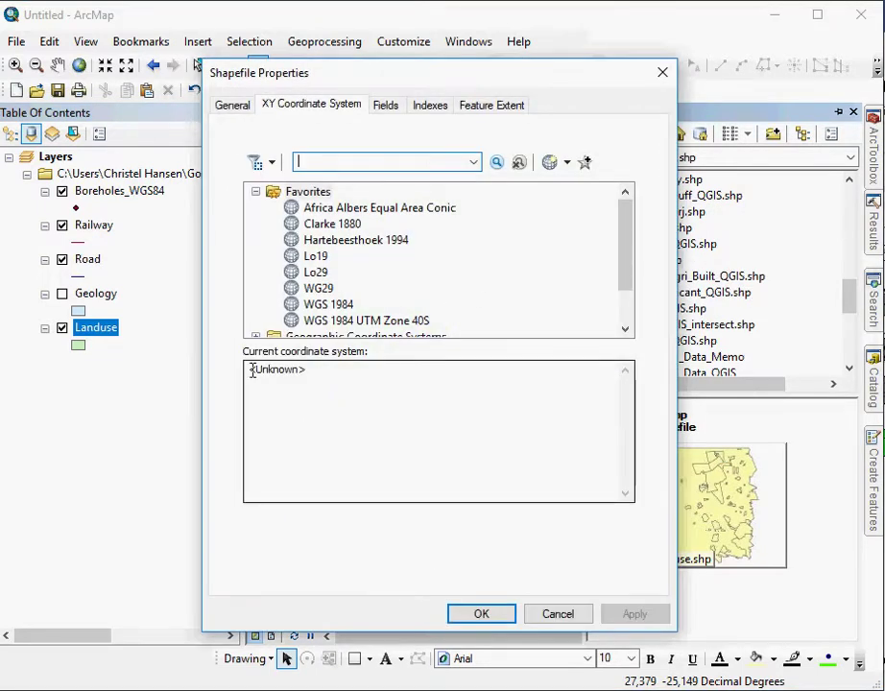
pyautogui.moveTo(257, 369); pyautogui.dragTo(410, 402)
pyautogui.scroll(-1, 564, 316)
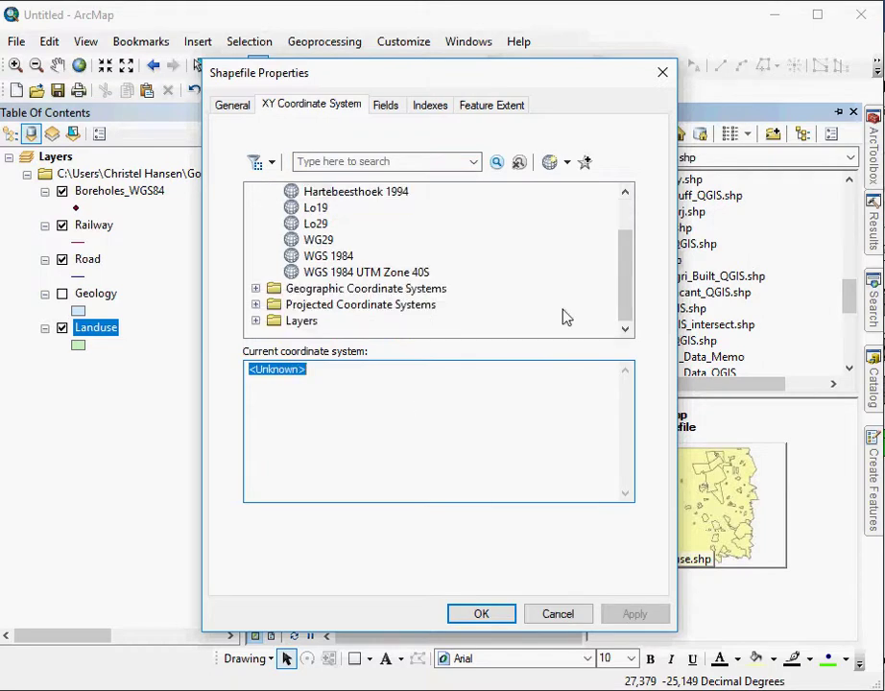
pyautogui.click(558, 614)
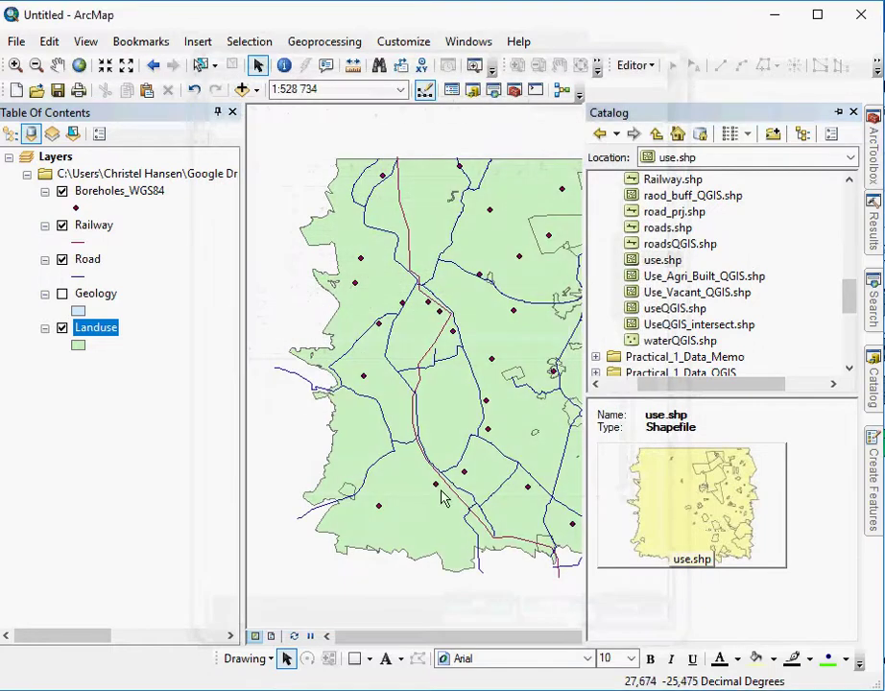
# - Examine the top, bottom, left and right extent coordinates in the Landuse layer's source properties
pyautogui.rightClick(102, 341)
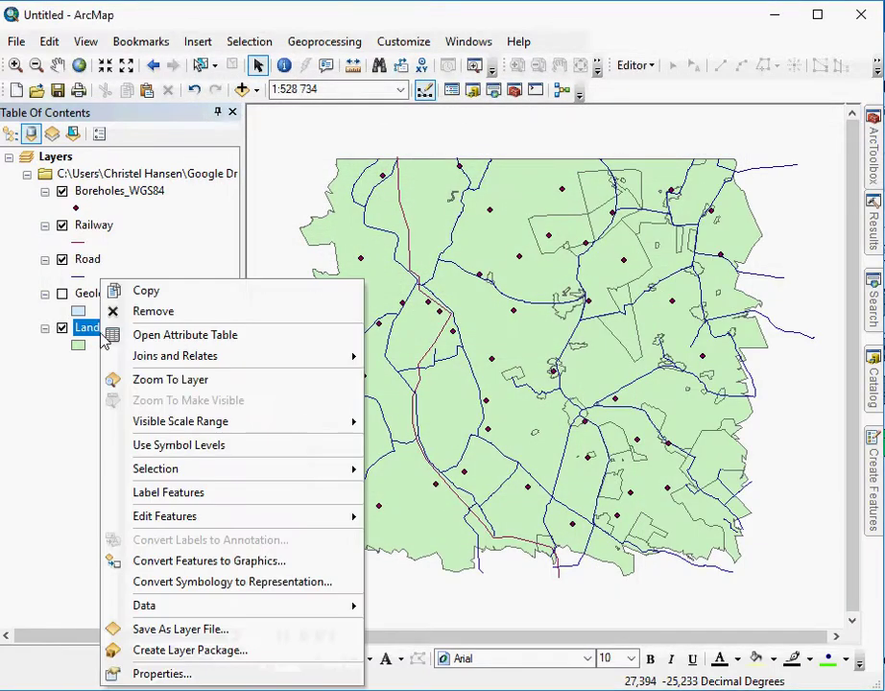
pyautogui.click(140, 675)
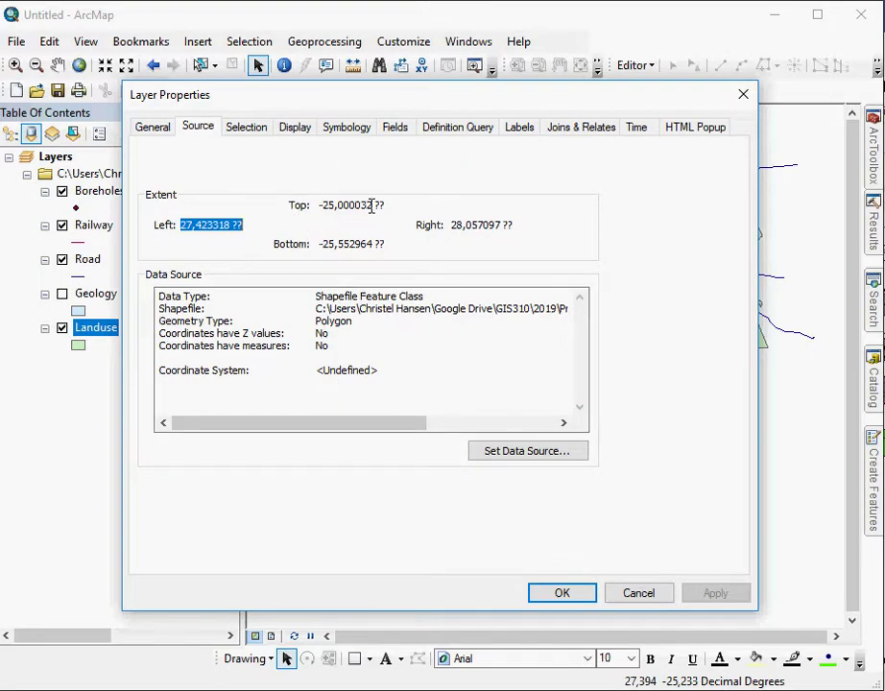
pyautogui.click(321, 250)
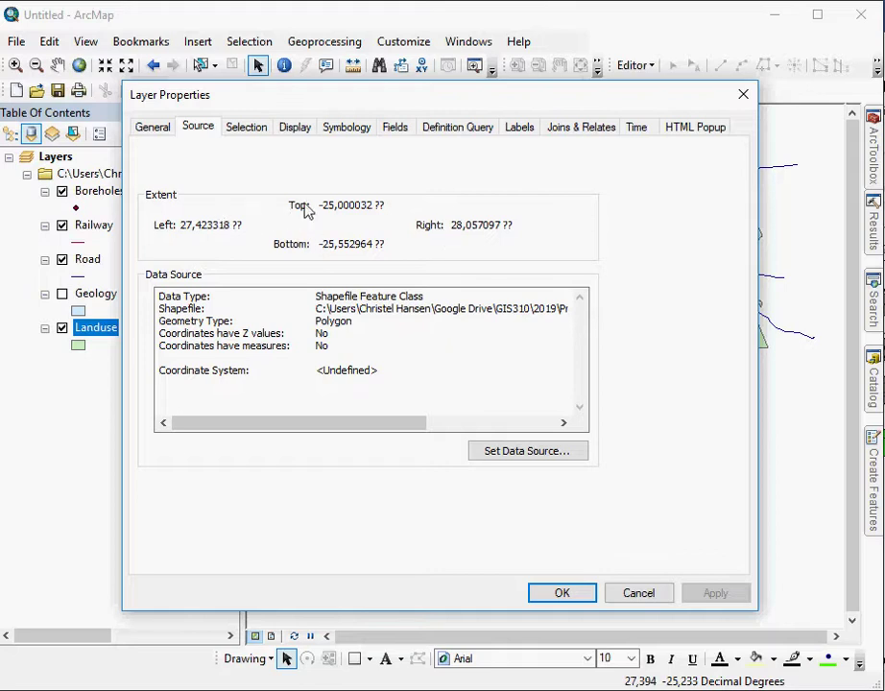
pyautogui.moveTo(323, 204); pyautogui.dragTo(383, 204)
pyautogui.moveTo(320, 244); pyautogui.dragTo(381, 245)
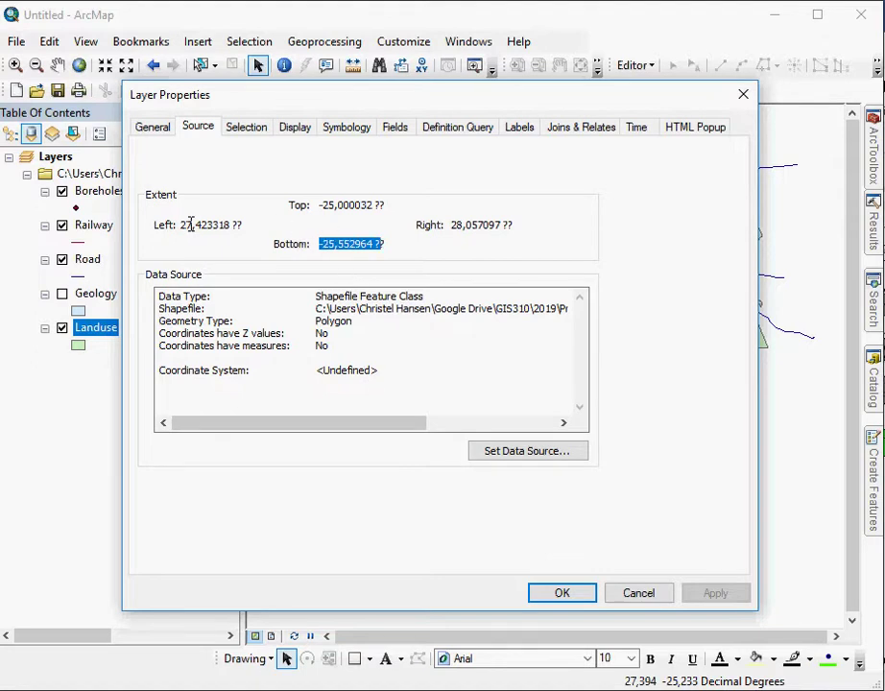
pyautogui.moveTo(188, 224); pyautogui.dragTo(243, 224)
pyautogui.moveTo(453, 224); pyautogui.dragTo(495, 224)
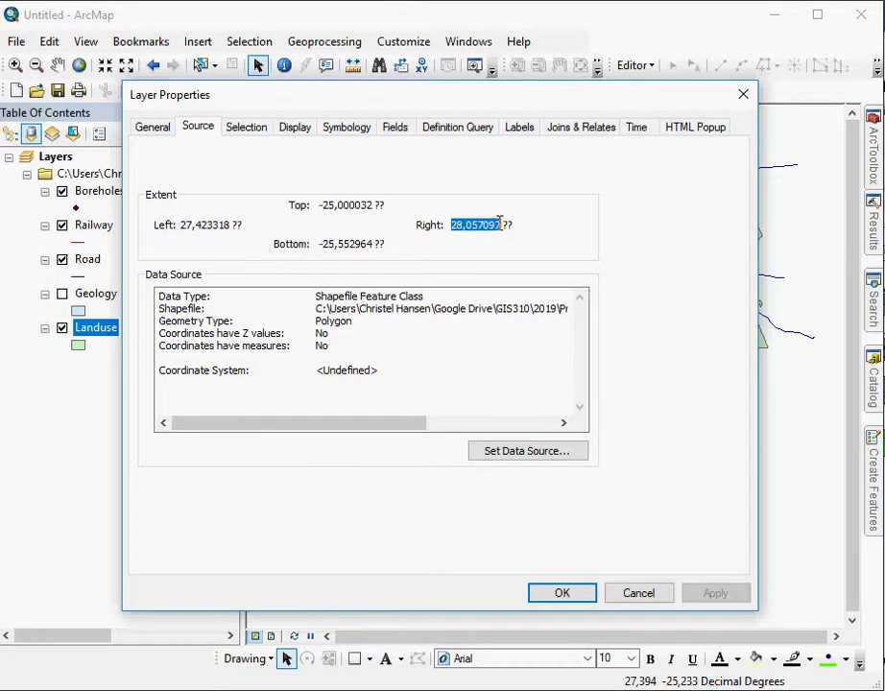
# - Recheck the longitude and latitude limits of the Landuse extent and close the layer properties without changes
pyautogui.moveTo(490, 224); pyautogui.dragTo(451, 224)
pyautogui.click(192, 227)
pyautogui.moveTo(191, 226); pyautogui.dragTo(180, 224)
pyautogui.moveTo(321, 204); pyautogui.dragTo(374, 243)
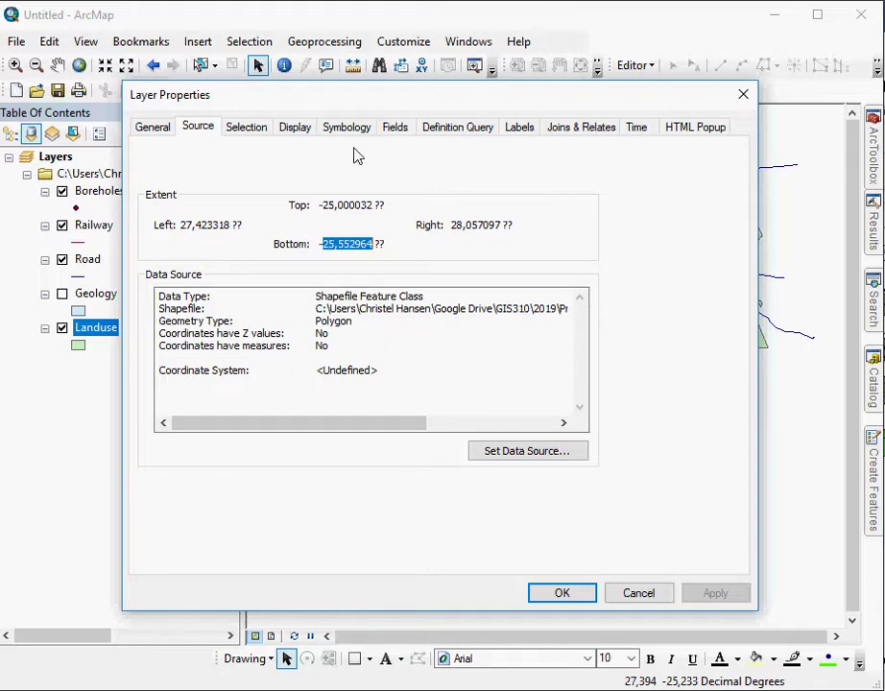
pyautogui.moveTo(320, 206); pyautogui.dragTo(379, 200)
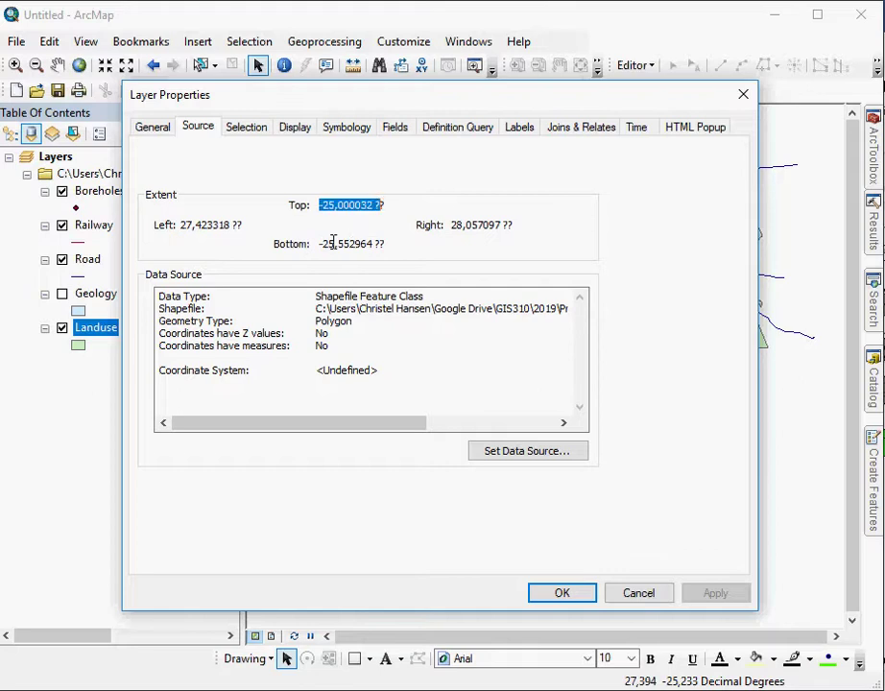
pyautogui.moveTo(320, 245); pyautogui.dragTo(376, 246)
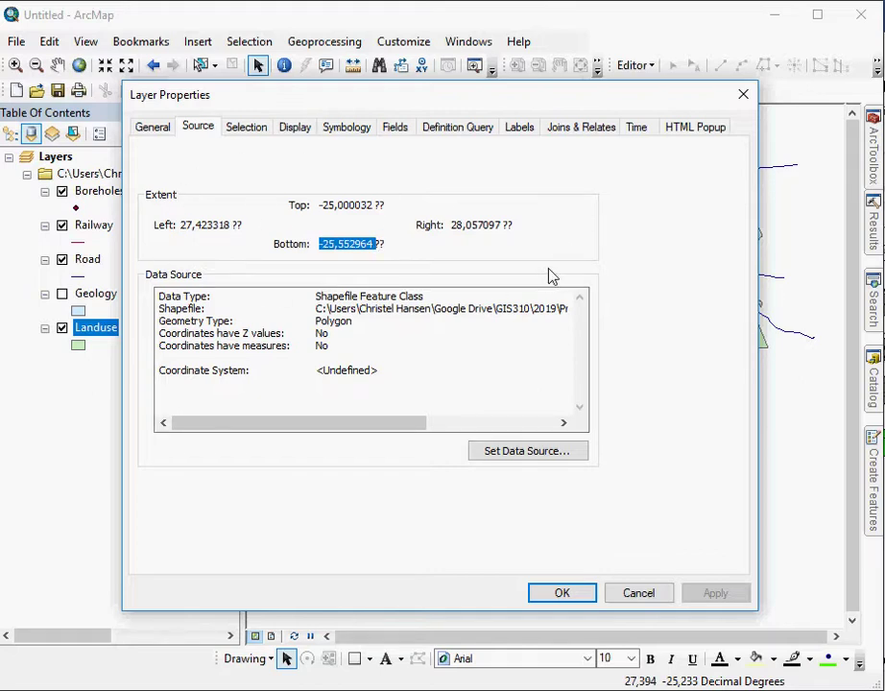
pyautogui.click(635, 594)
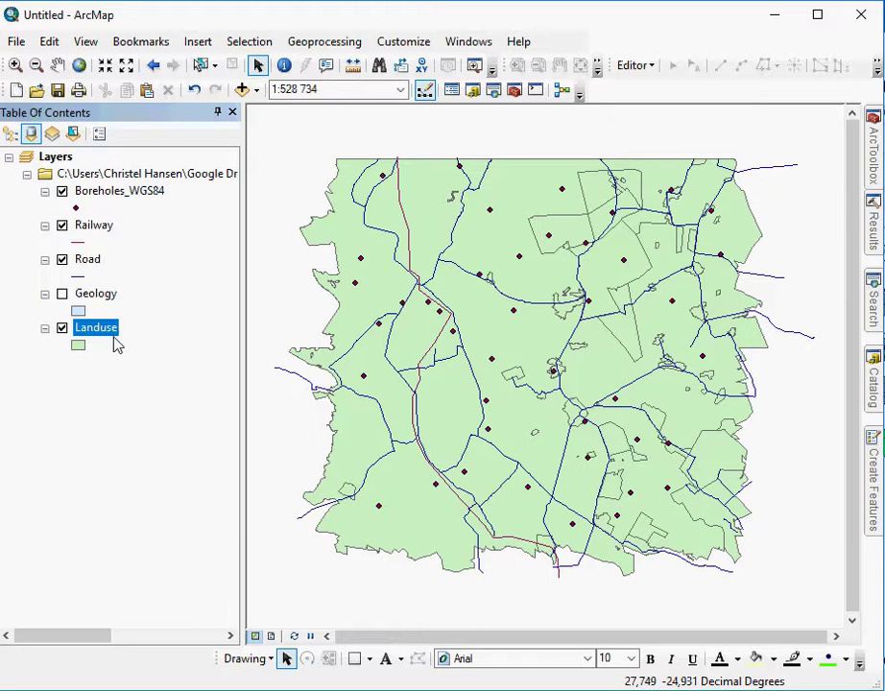
# - Toggle the Landuse layer's visibility off and on twice to compare it with the other layers
pyautogui.click(62, 328)
pyautogui.click(63, 329)
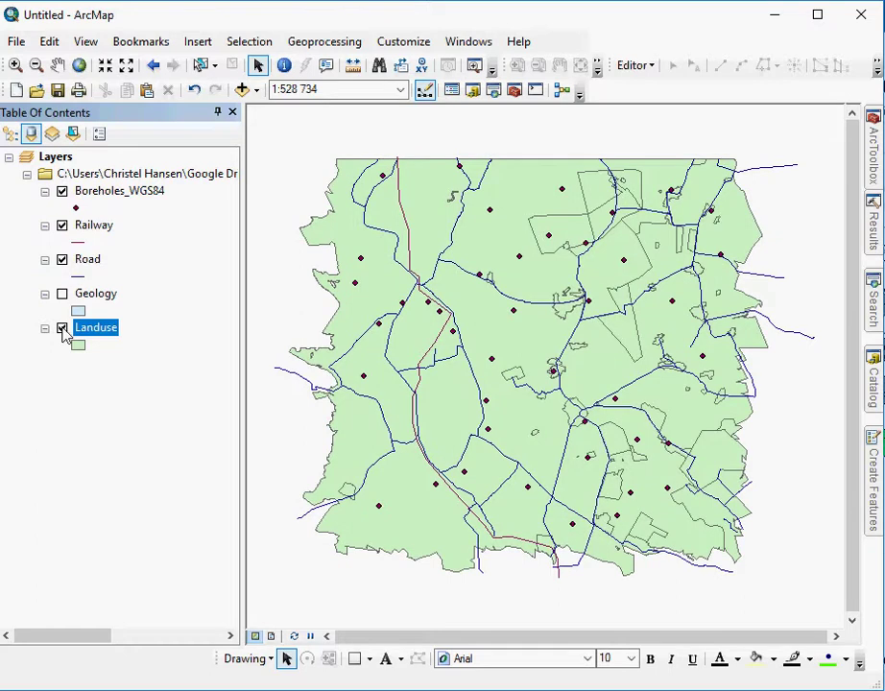
pyautogui.click(63, 328)
pyautogui.click(63, 328)
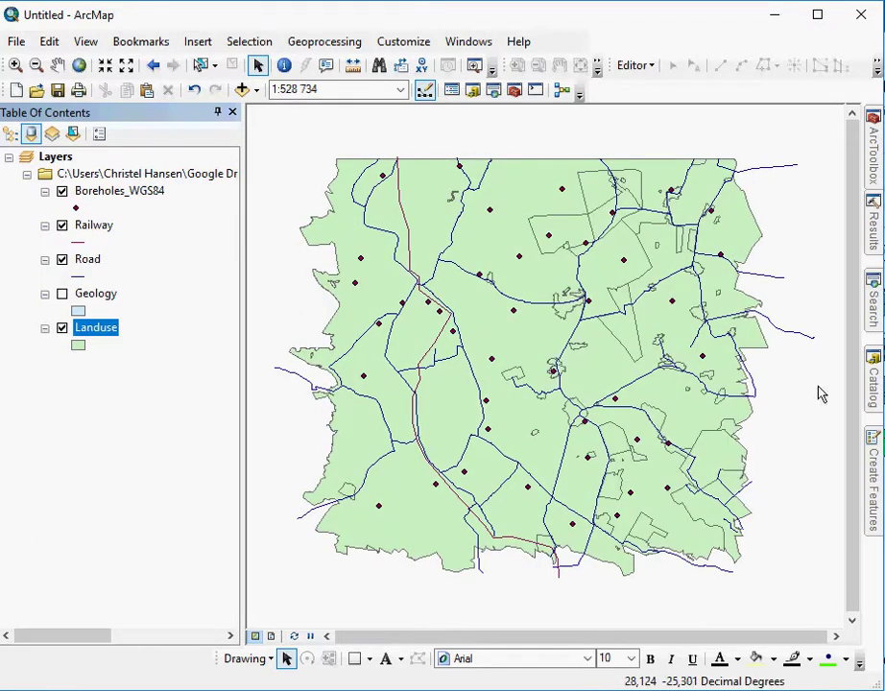
# - Preview WGS 1984 as the coordinate system of use.shp in its shapefile properties and cancel without applying it
pyautogui.click(873, 384)
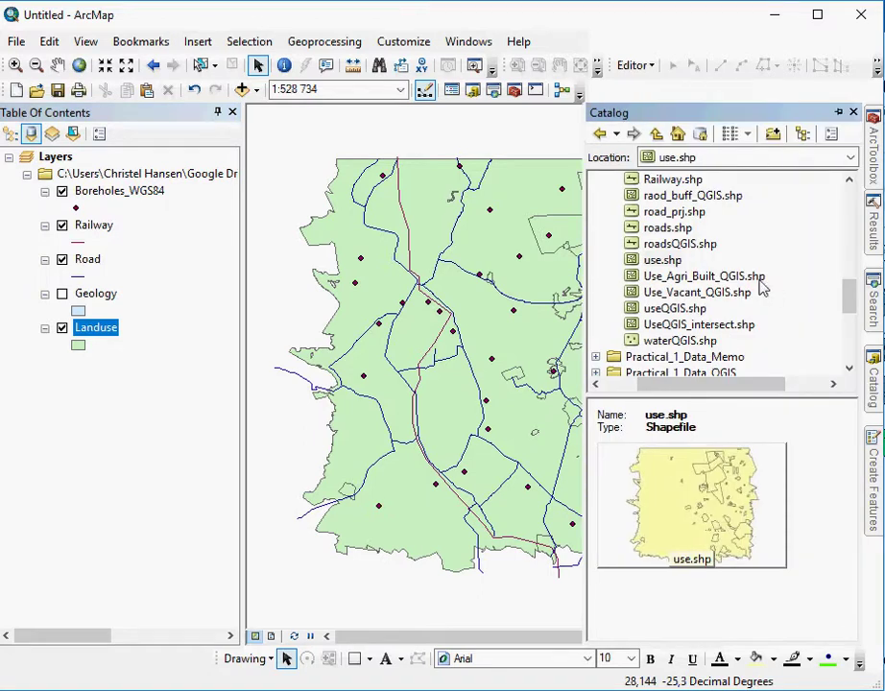
pyautogui.rightClick(651, 265)
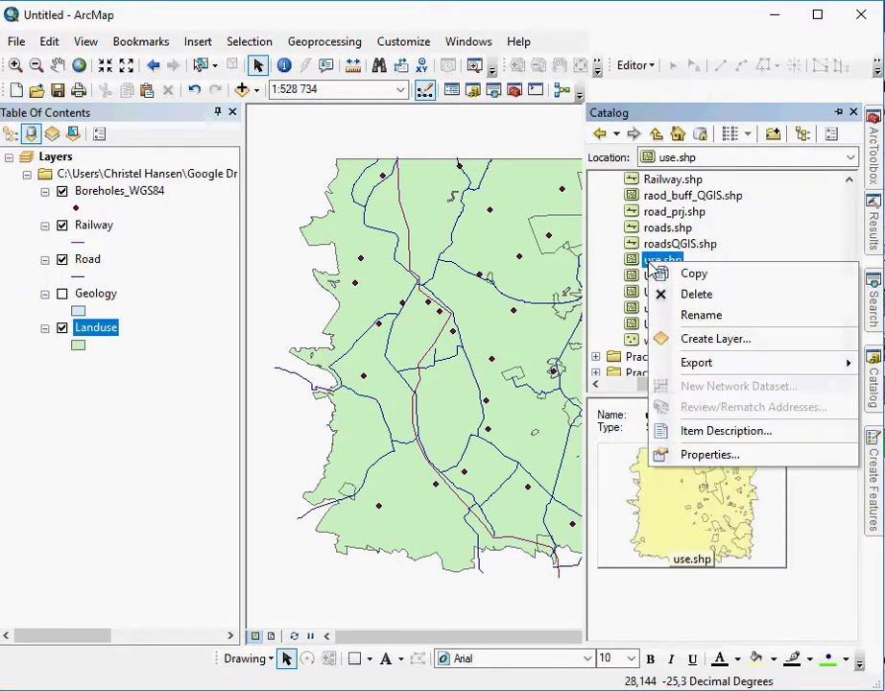
pyautogui.click(670, 454)
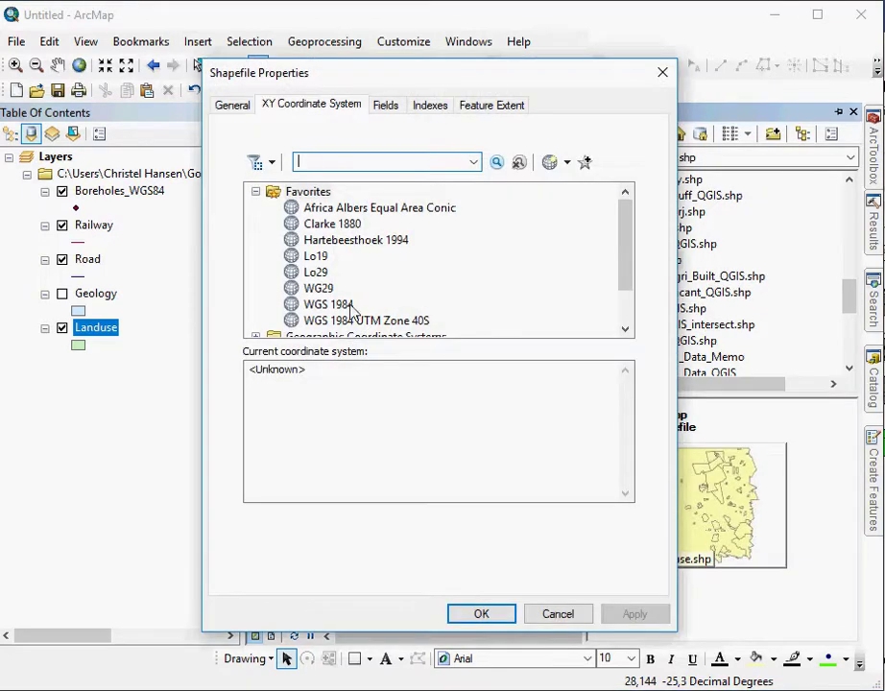
pyautogui.click(343, 306)
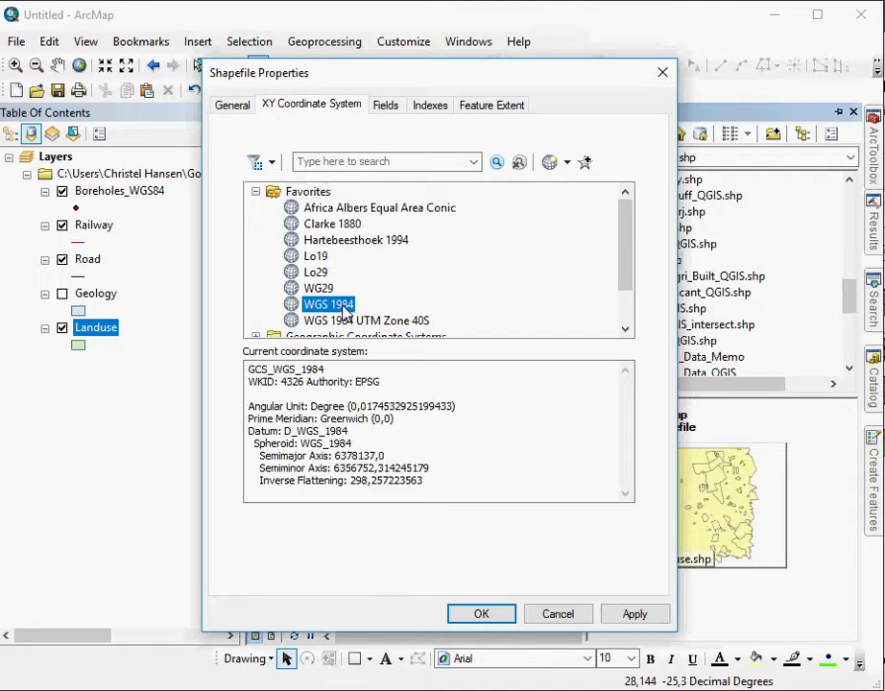
pyautogui.click(570, 620)
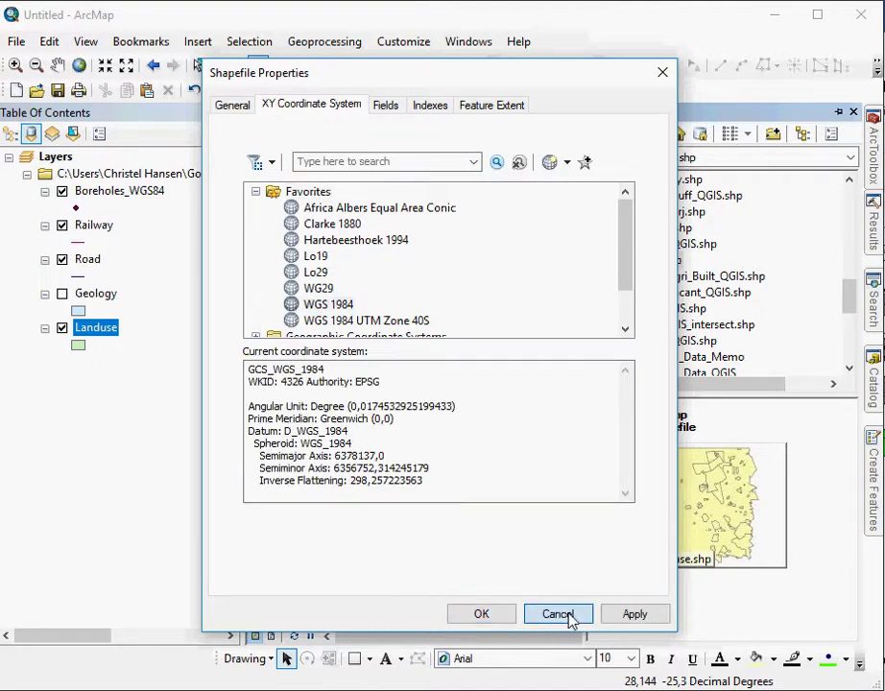
# - Open the Define Projection tool from Projections and Transformations in ArcToolbox's Data Management Tools
pyautogui.moveTo(875, 142)
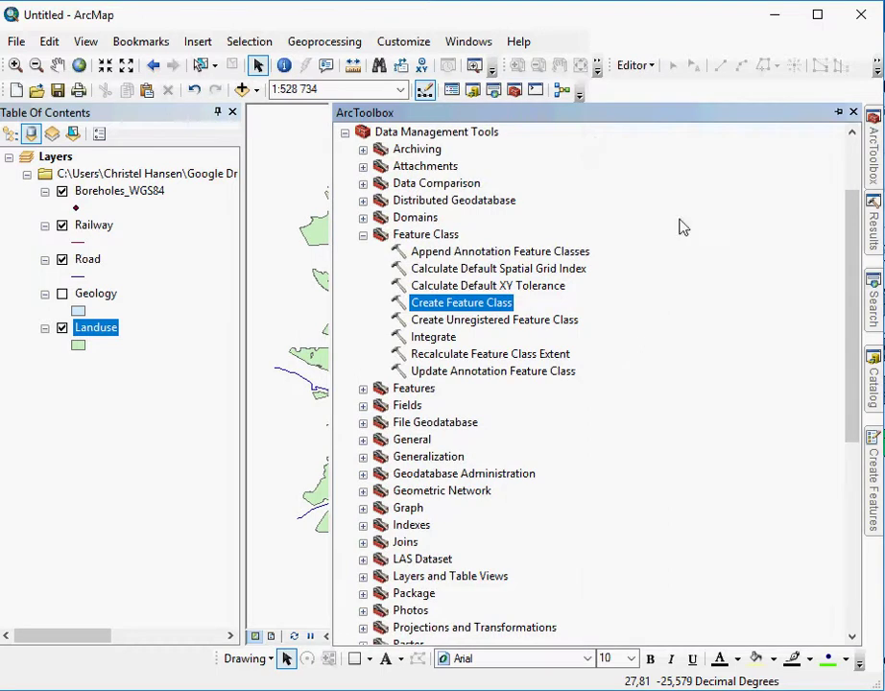
pyautogui.click(363, 234)
pyautogui.click(344, 133)
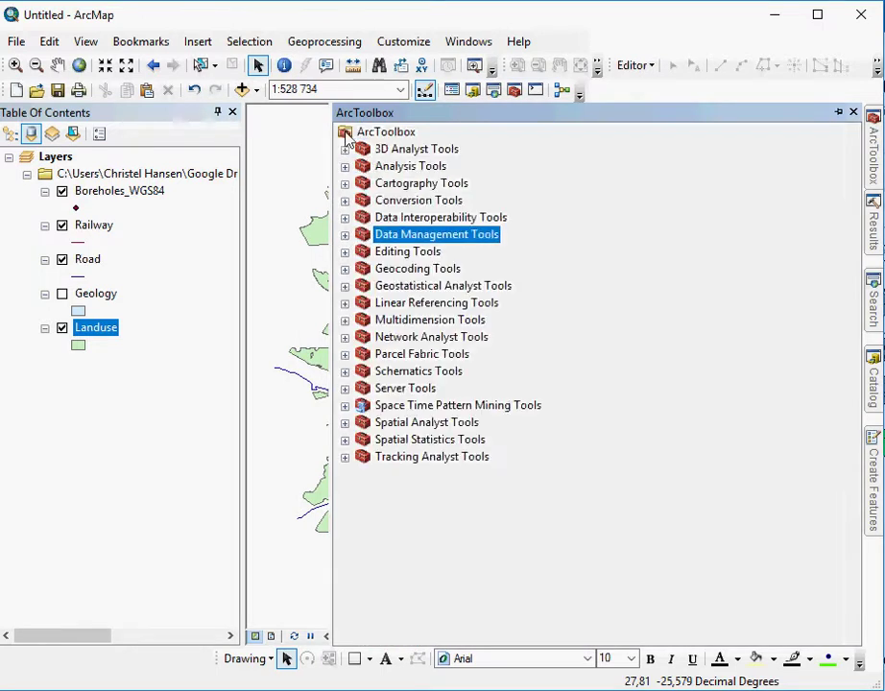
pyautogui.click(343, 236)
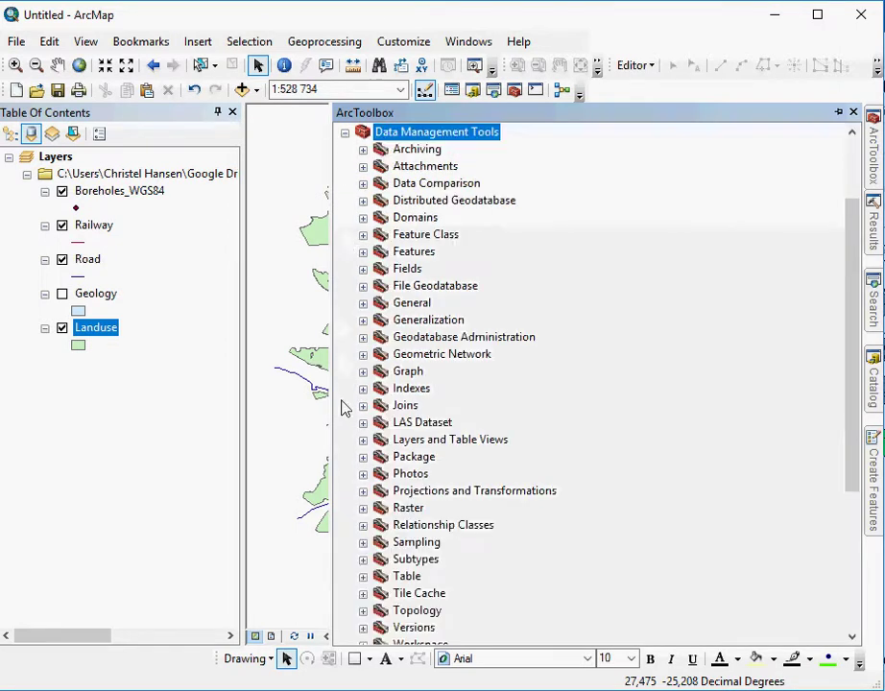
pyautogui.click(363, 492)
pyautogui.scroll(-1, 461, 527)
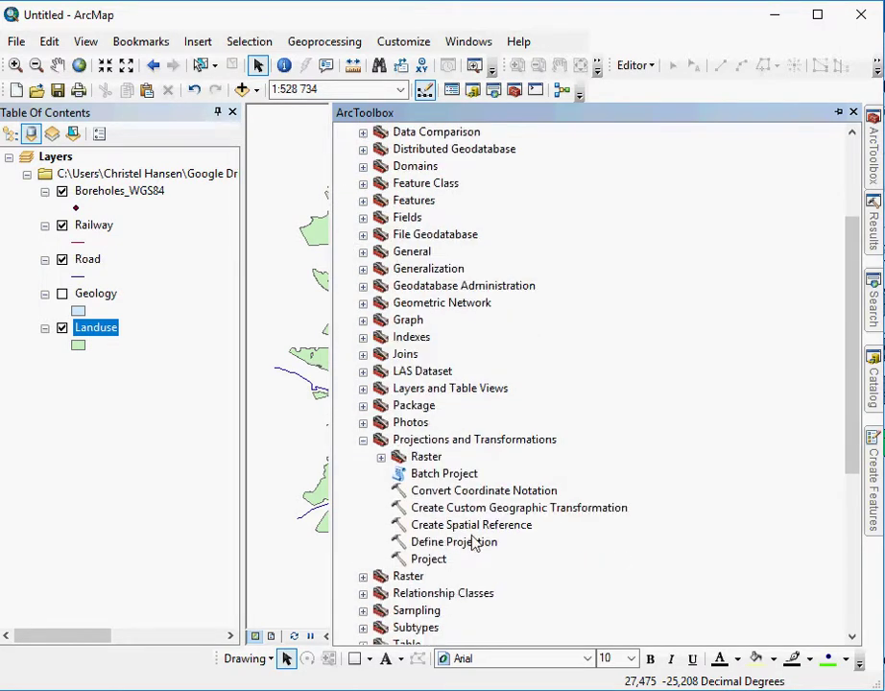
pyautogui.doubleClick(487, 541)
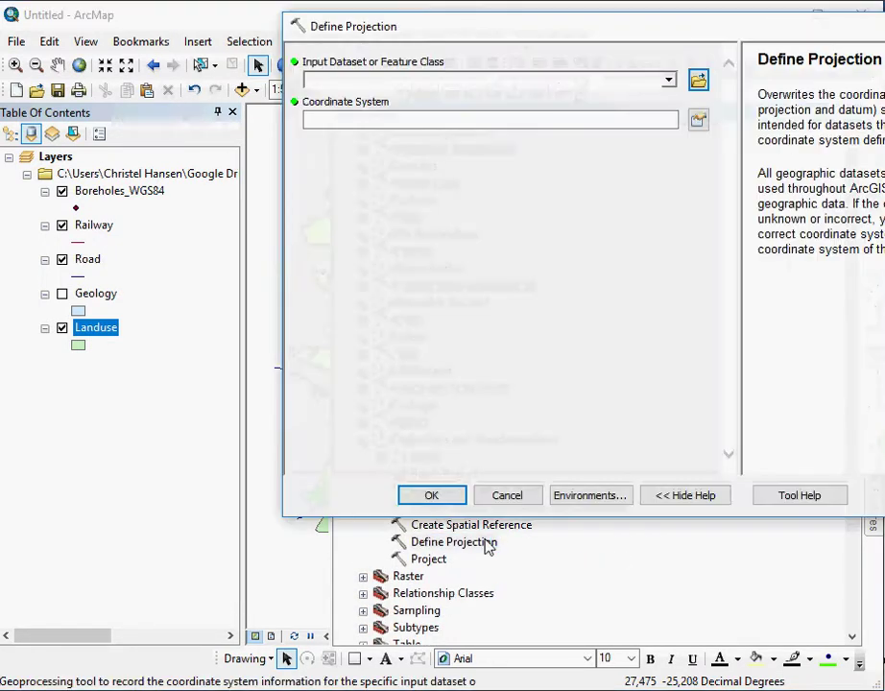
# - Define the Landuse layer's projection as WGS 1984 and run the tool
pyautogui.moveTo(99, 335); pyautogui.dragTo(419, 85)
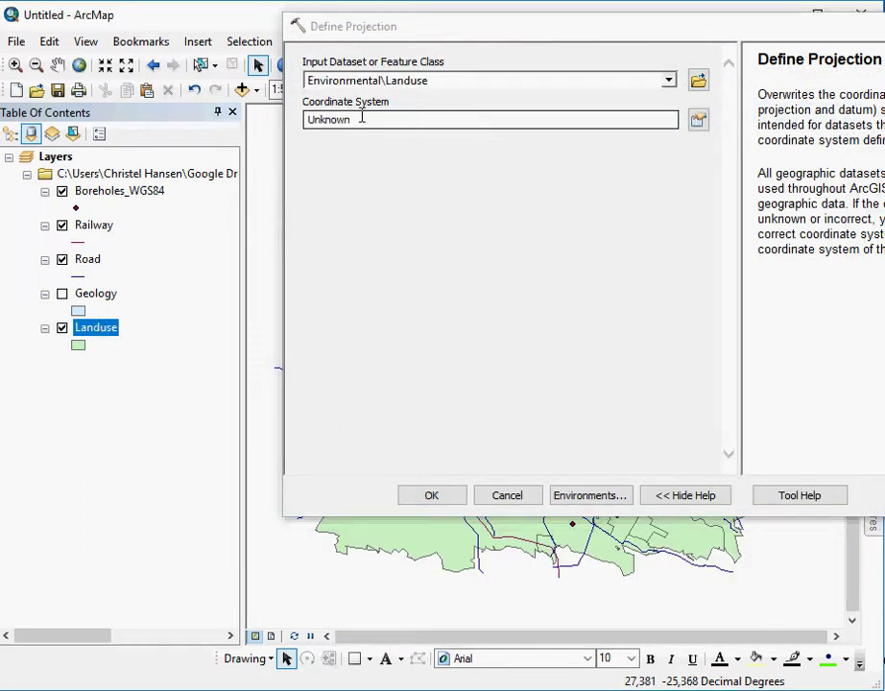
pyautogui.click(699, 121)
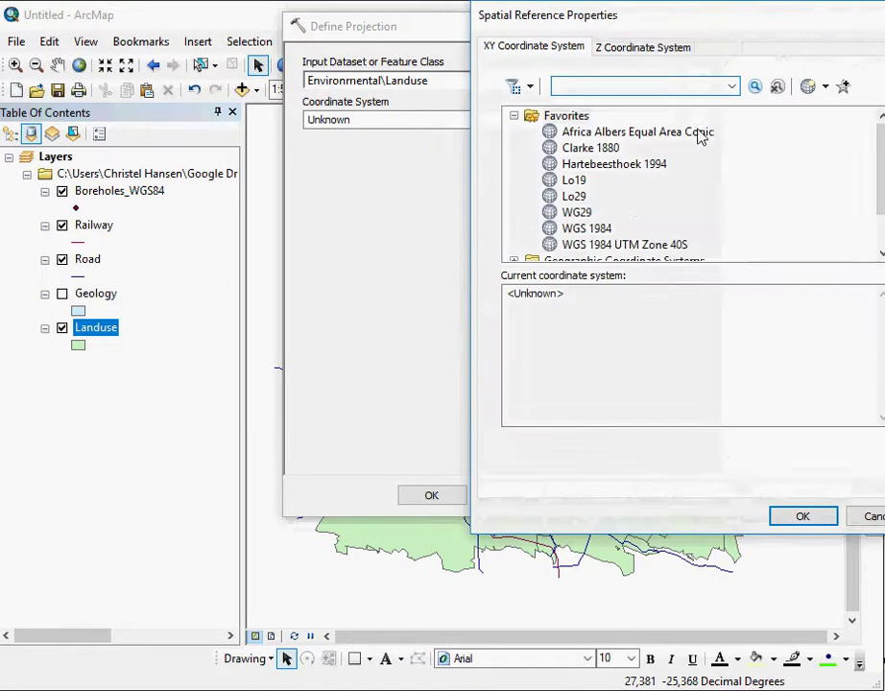
pyautogui.click(603, 230)
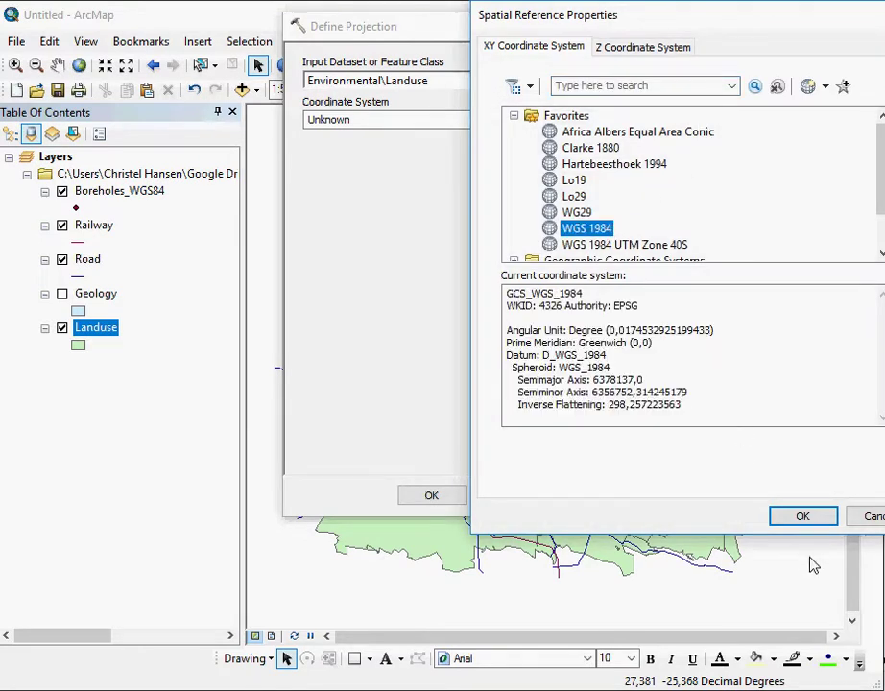
pyautogui.click(804, 519)
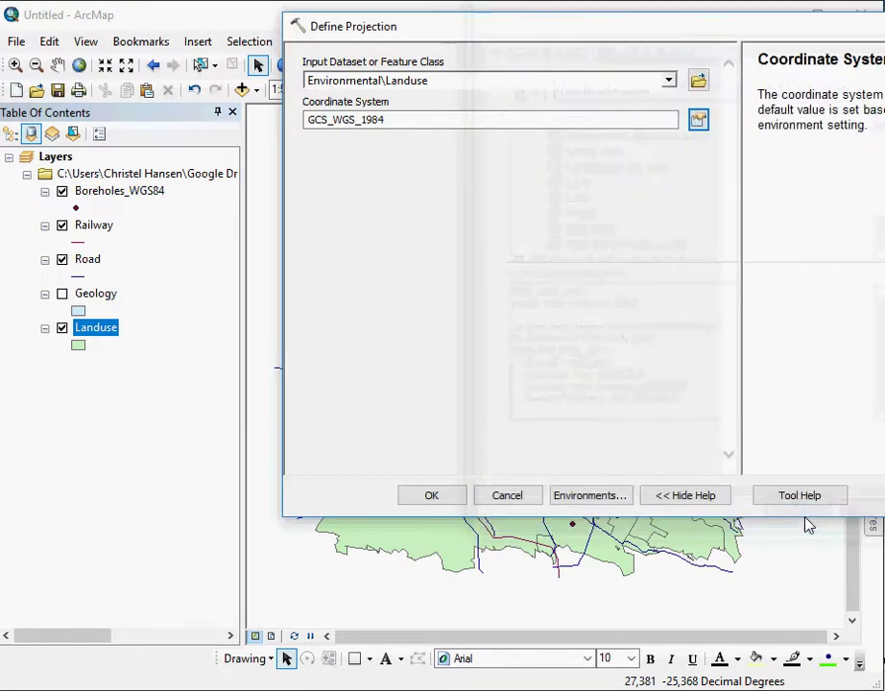
pyautogui.click(432, 497)
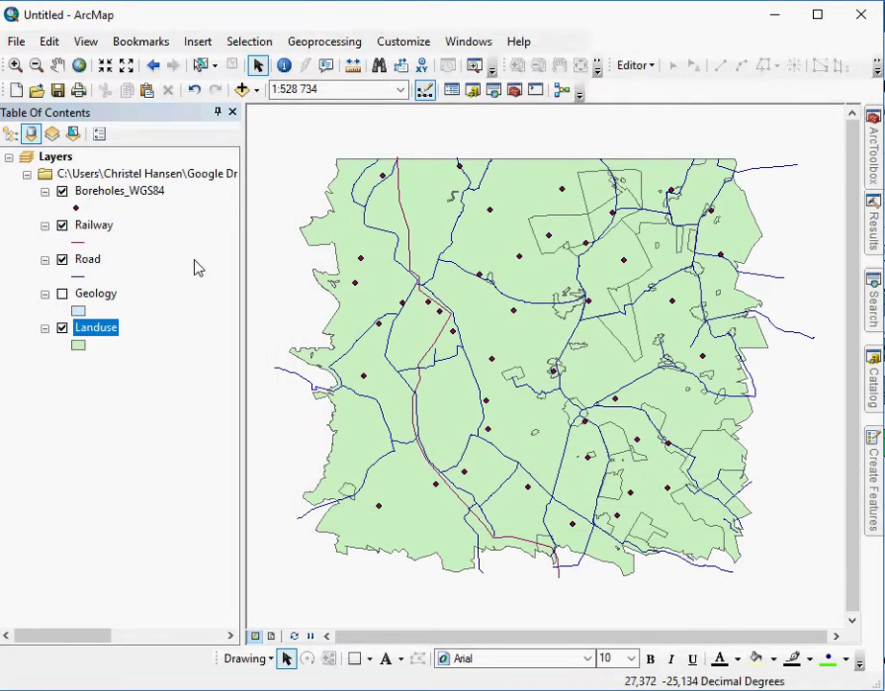
# - Check the spatial reference in the Landuse layer's source properties and close them without changes
pyautogui.rightClick(110, 332)
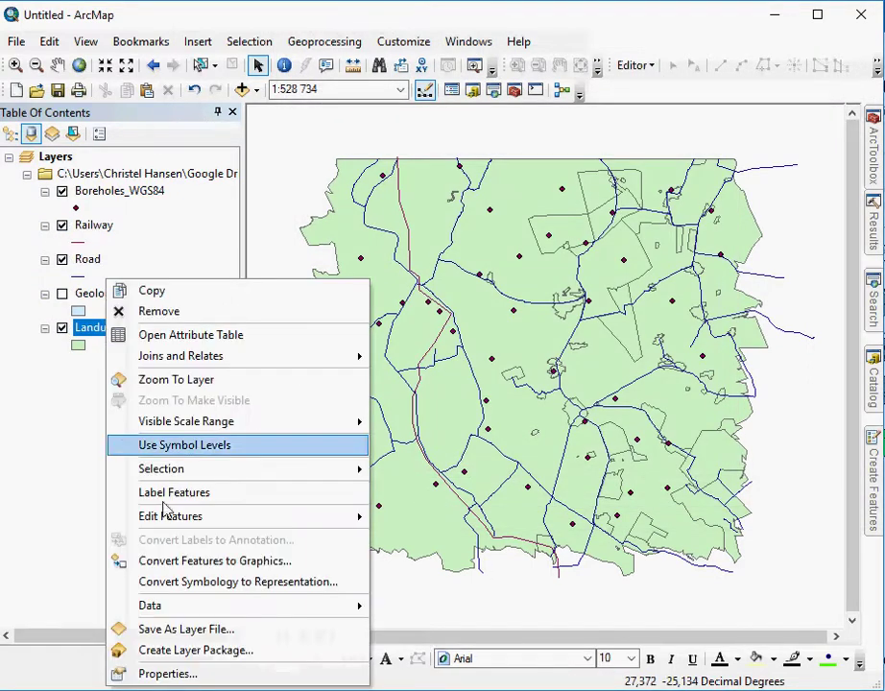
pyautogui.click(178, 675)
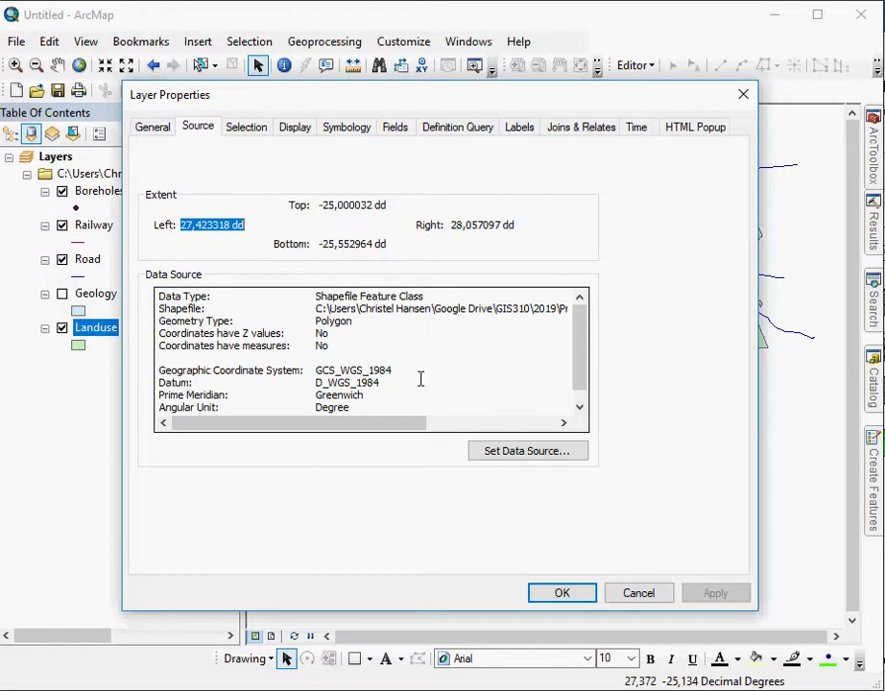
pyautogui.click(664, 592)
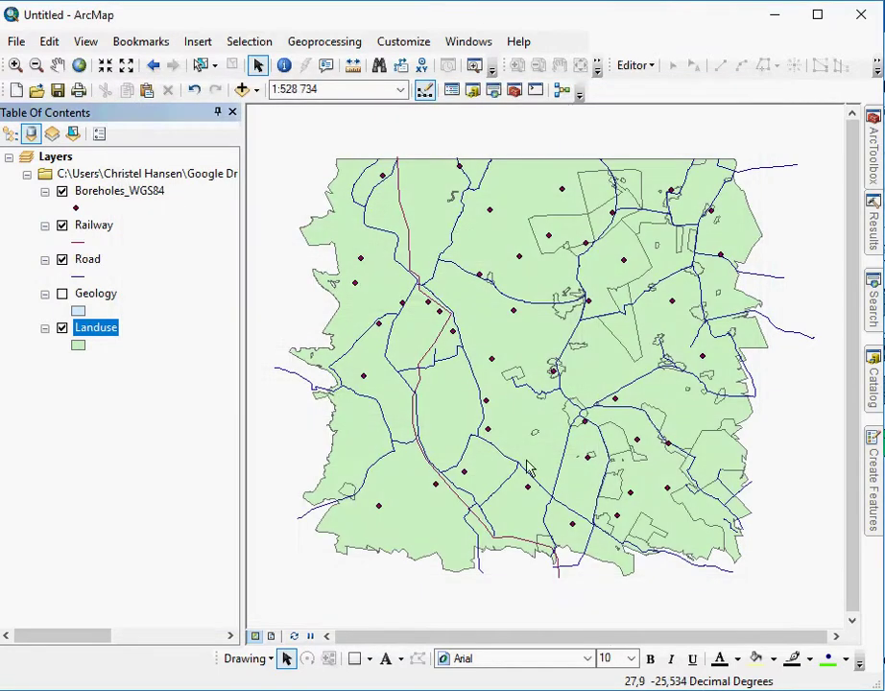
# - Examine the data frame's coordinate system and which layers use GCS_WGS_1984, leaving the properties unchanged
pyautogui.doubleClick(59, 161)
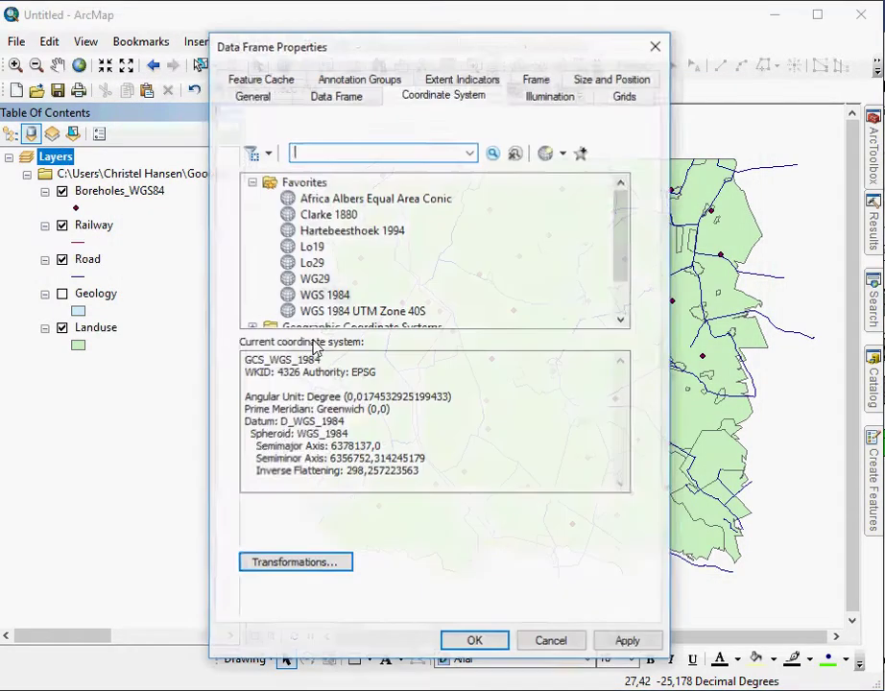
pyautogui.scroll(-1, 346, 253)
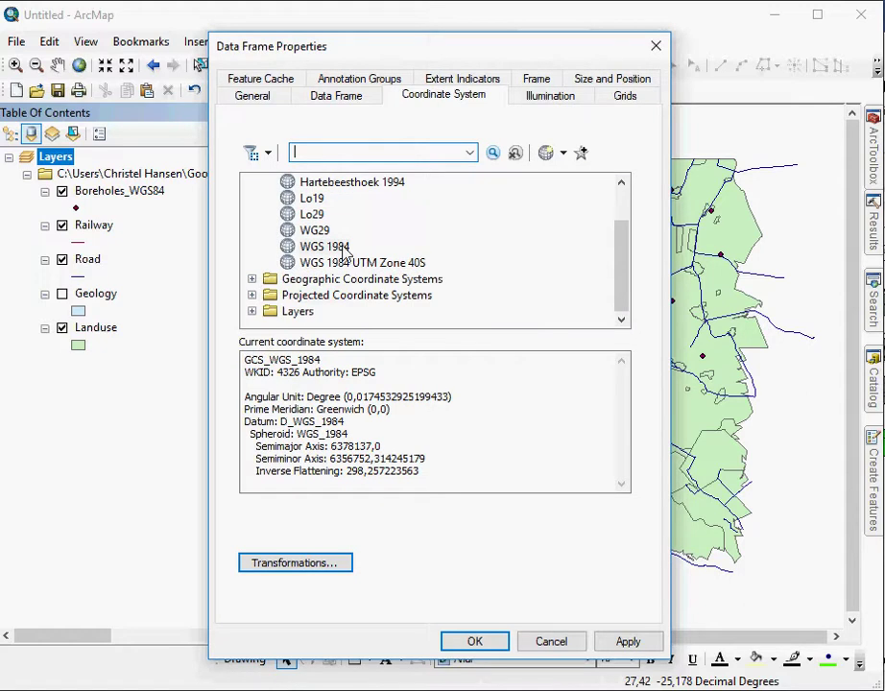
pyautogui.click(252, 311)
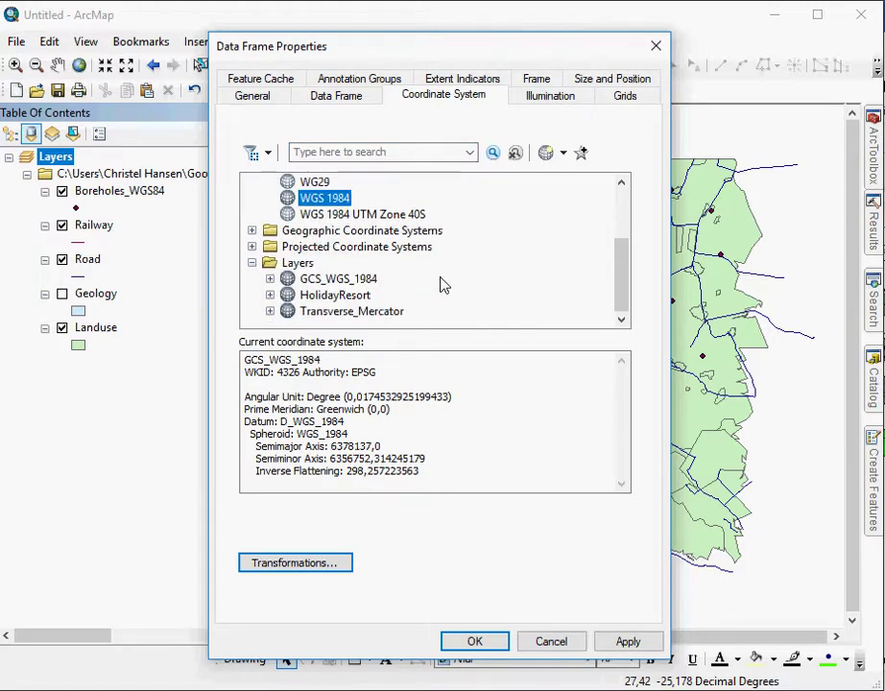
pyautogui.click(269, 279)
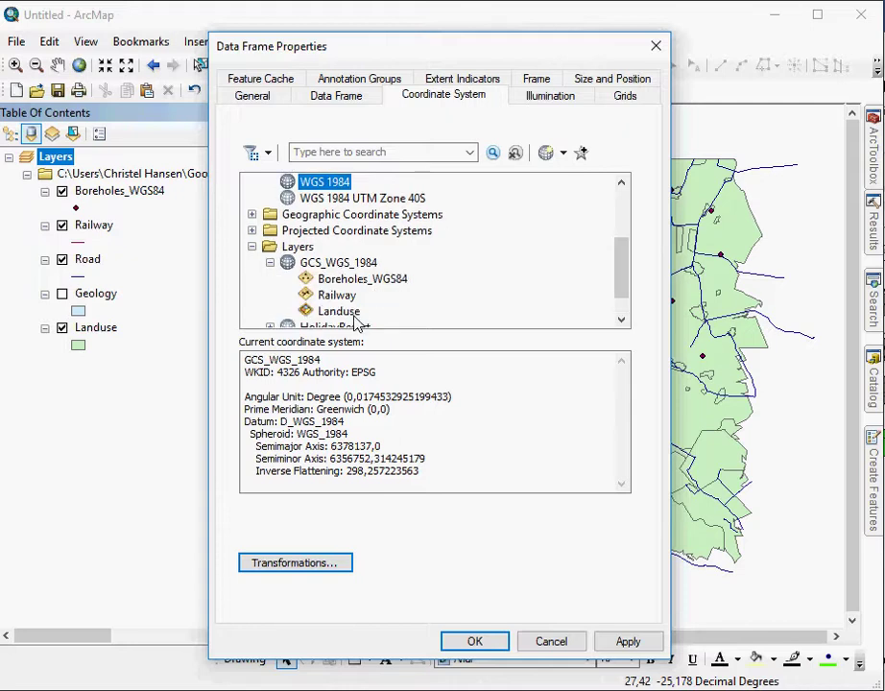
pyautogui.scroll(-1, 360, 307)
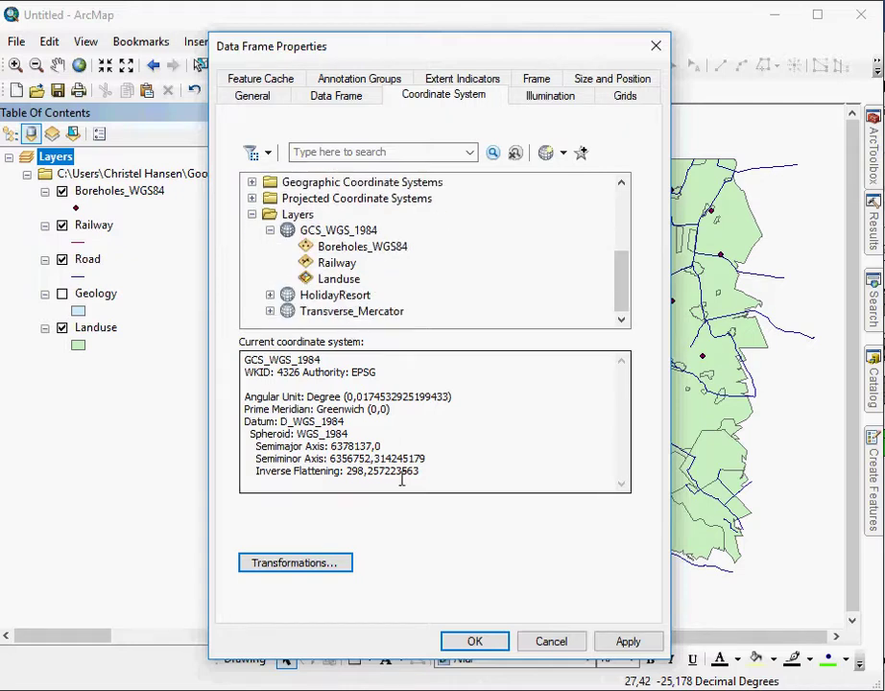
pyautogui.click(559, 644)
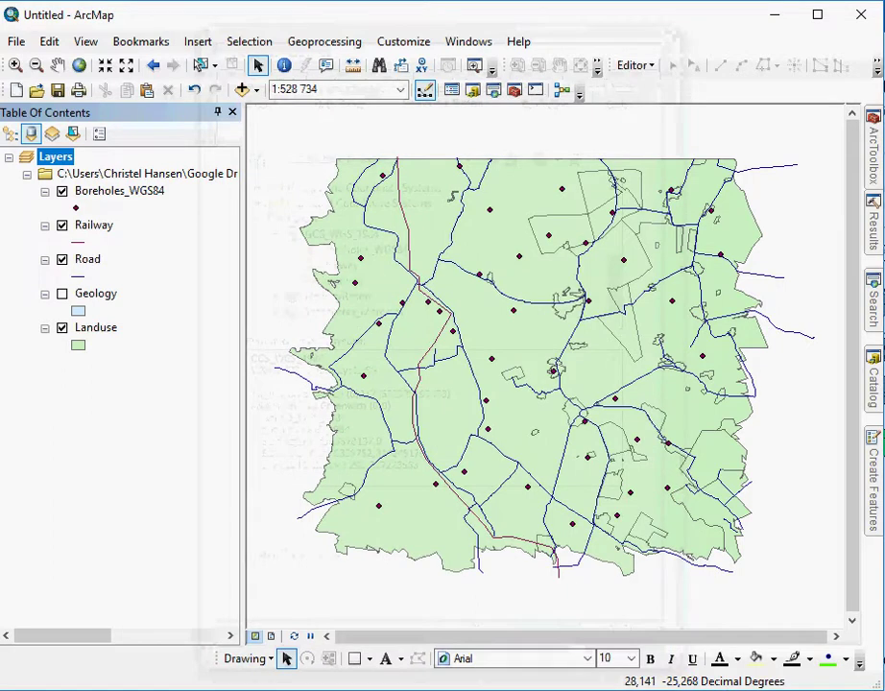
# - Browse the project folder's shapefiles in the Catalog for the Road layer's source file
pyautogui.click(874, 382)
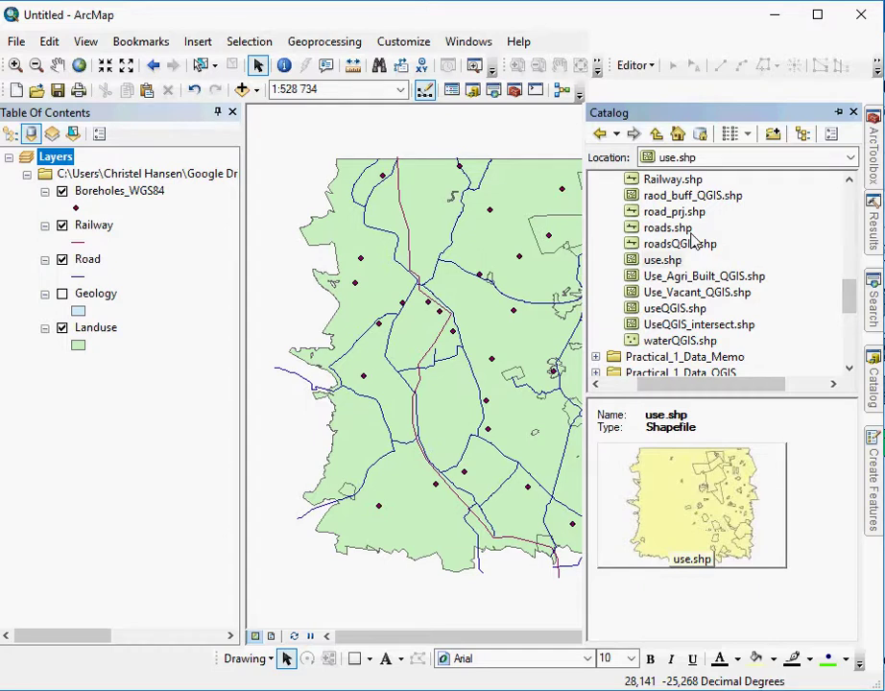
pyautogui.scroll(2, 693, 240)
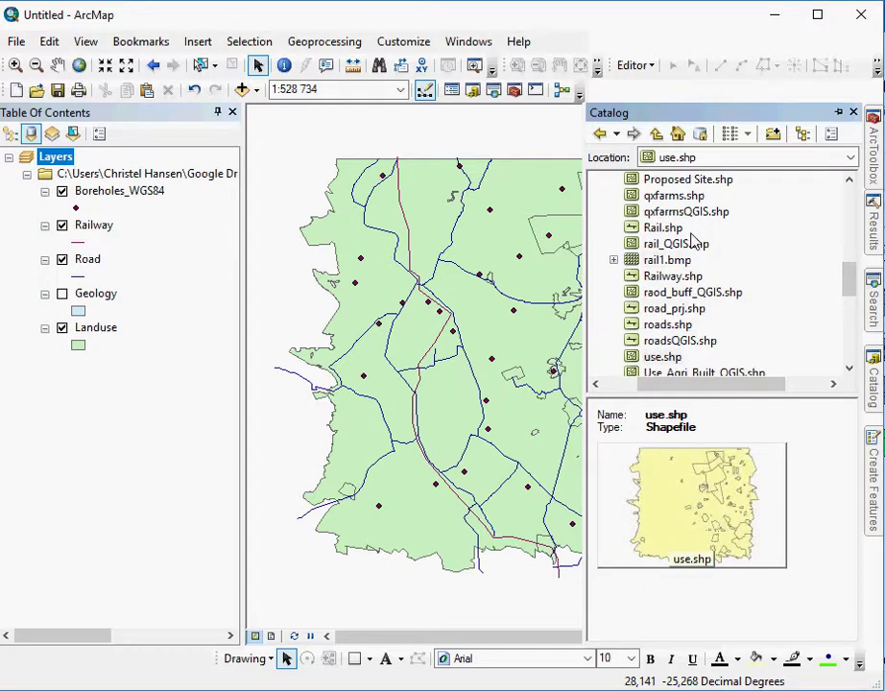
pyautogui.scroll(2, 693, 241)
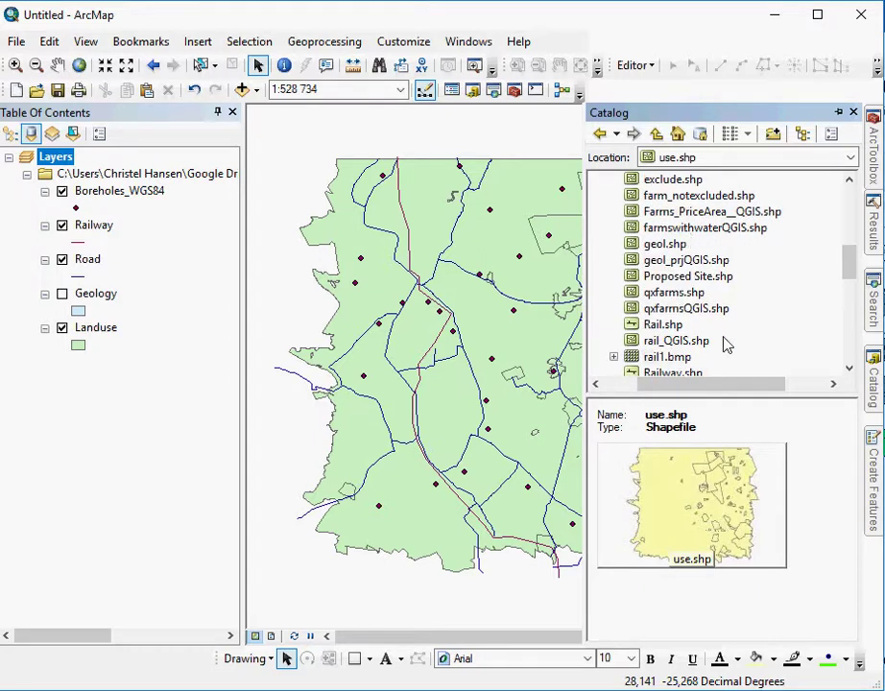
pyautogui.scroll(-1, 726, 341)
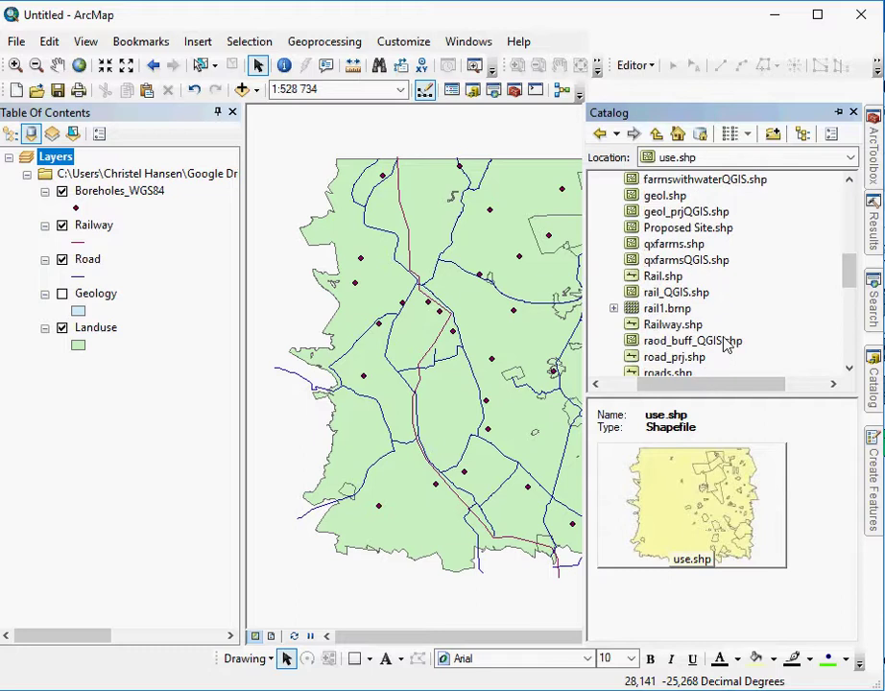
pyautogui.click(695, 294)
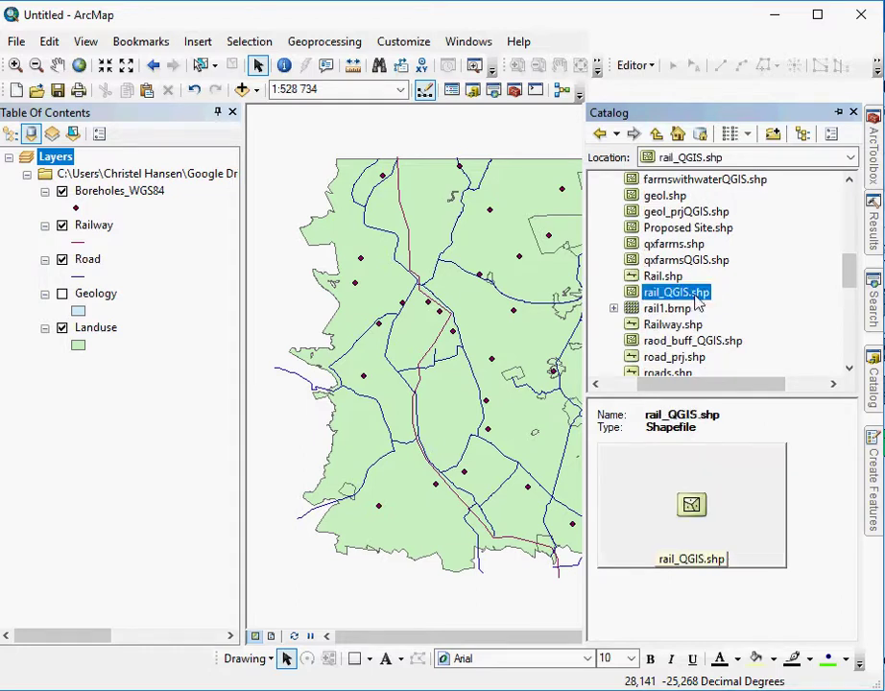
# - Read the Road layer's projected coordinate system and full shapefile path in its source properties
pyautogui.click(92, 261)
pyautogui.rightClick(90, 261)
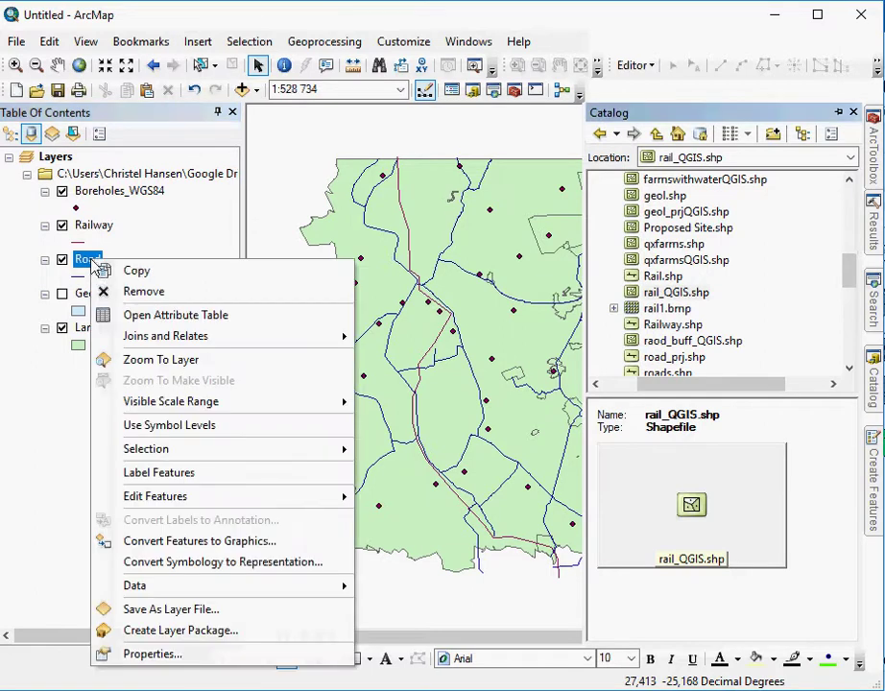
pyautogui.click(210, 656)
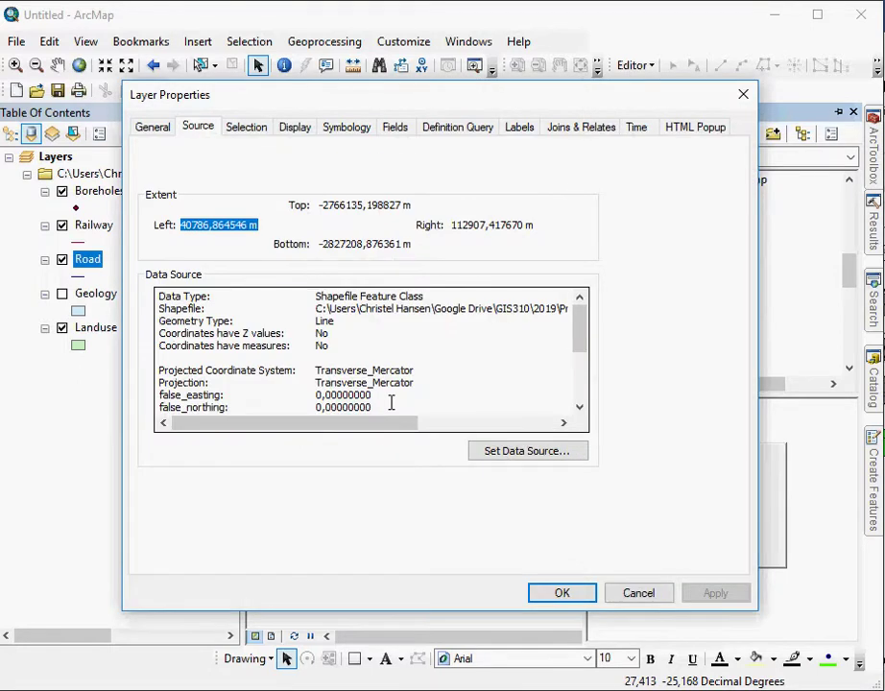
pyautogui.moveTo(382, 428); pyautogui.dragTo(559, 446)
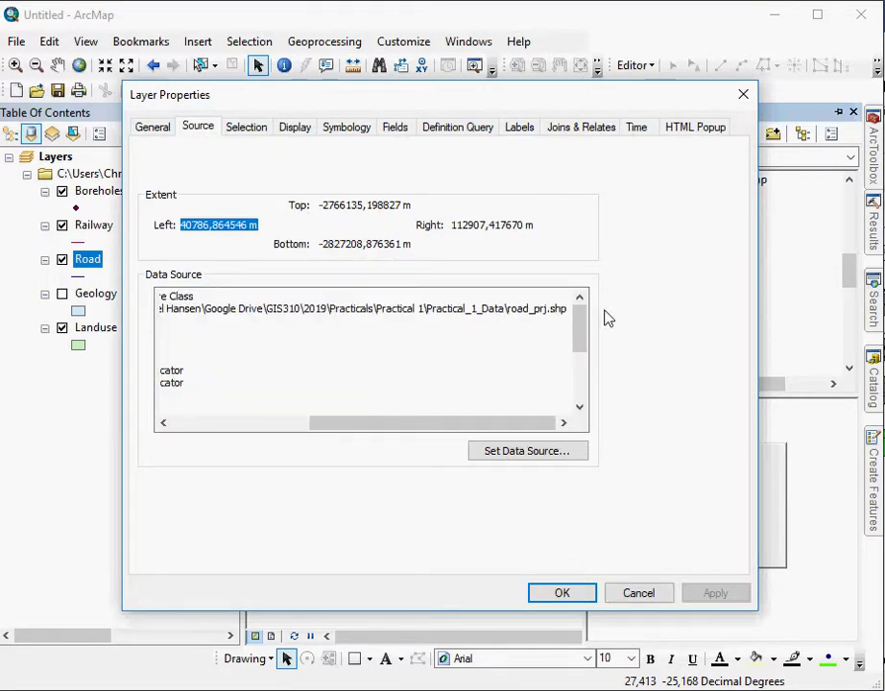
pyautogui.moveTo(498, 425); pyautogui.dragTo(270, 444)
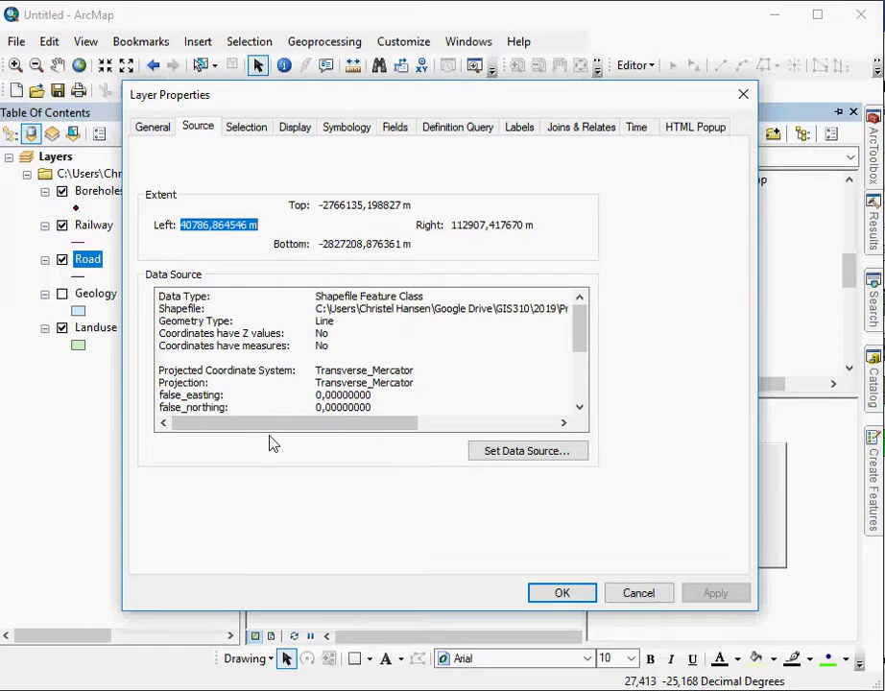
pyautogui.click(640, 594)
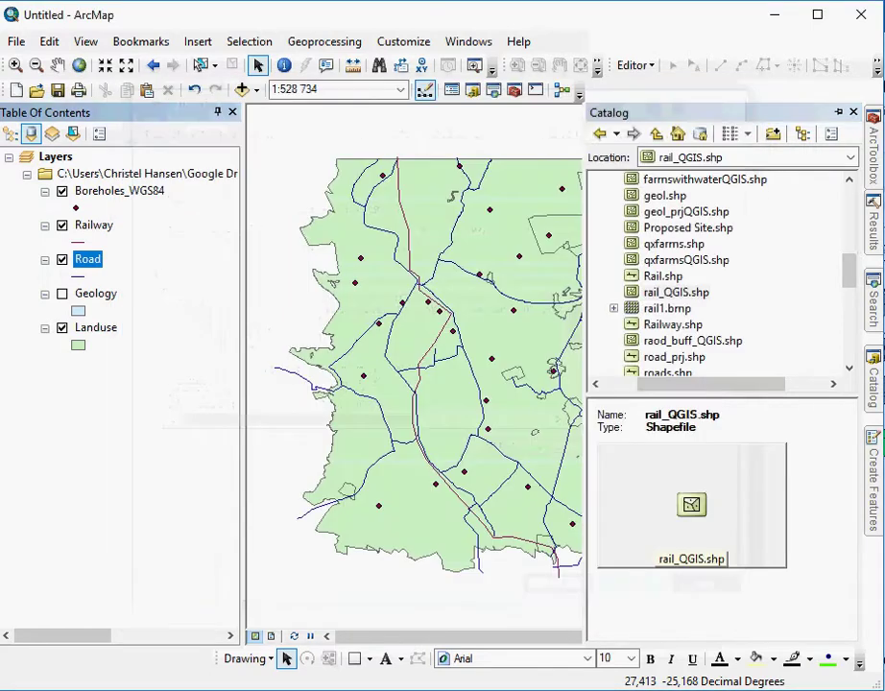
# - Assign road_prj.shp the HolidayResort coordinate system used by the Geology layer in its shapefile properties
pyautogui.click(683, 358)
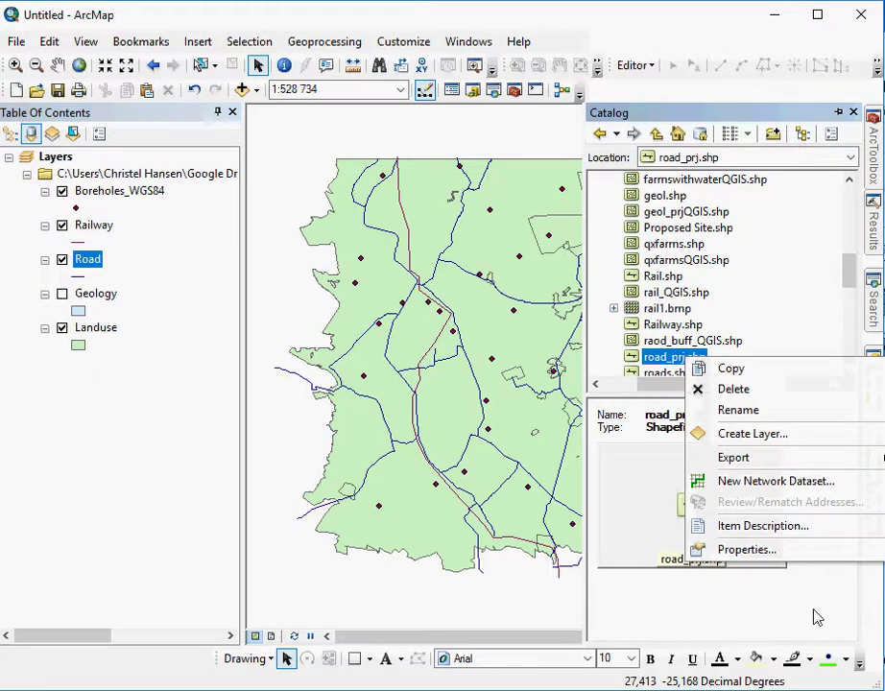
pyautogui.click(782, 548)
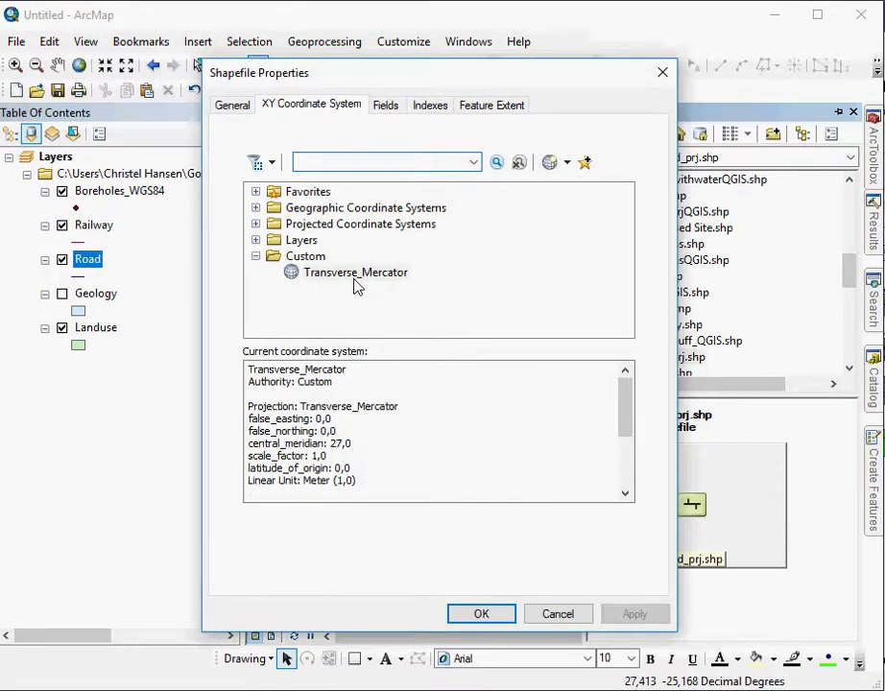
pyautogui.click(255, 240)
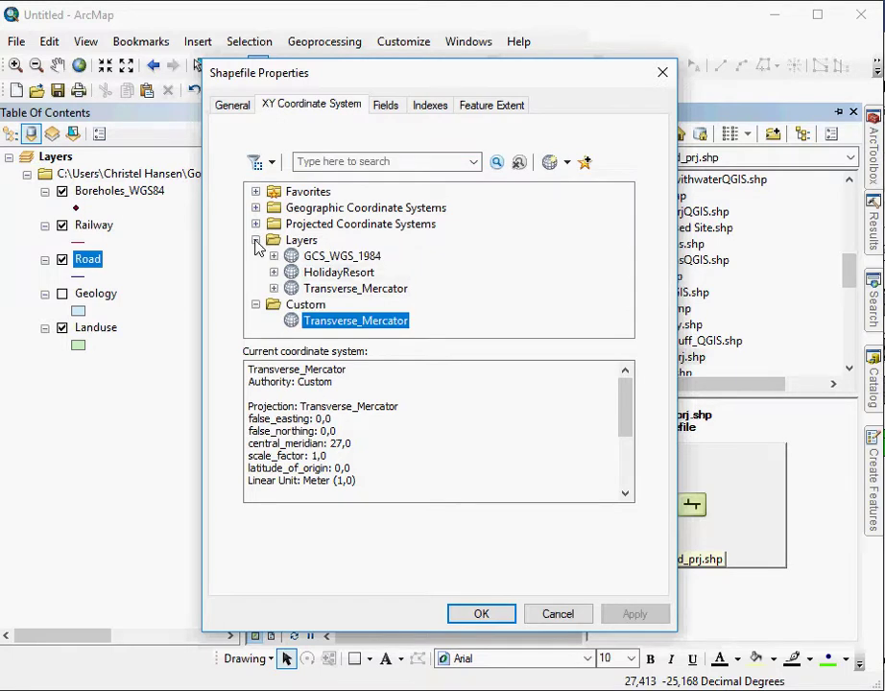
pyautogui.click(285, 275)
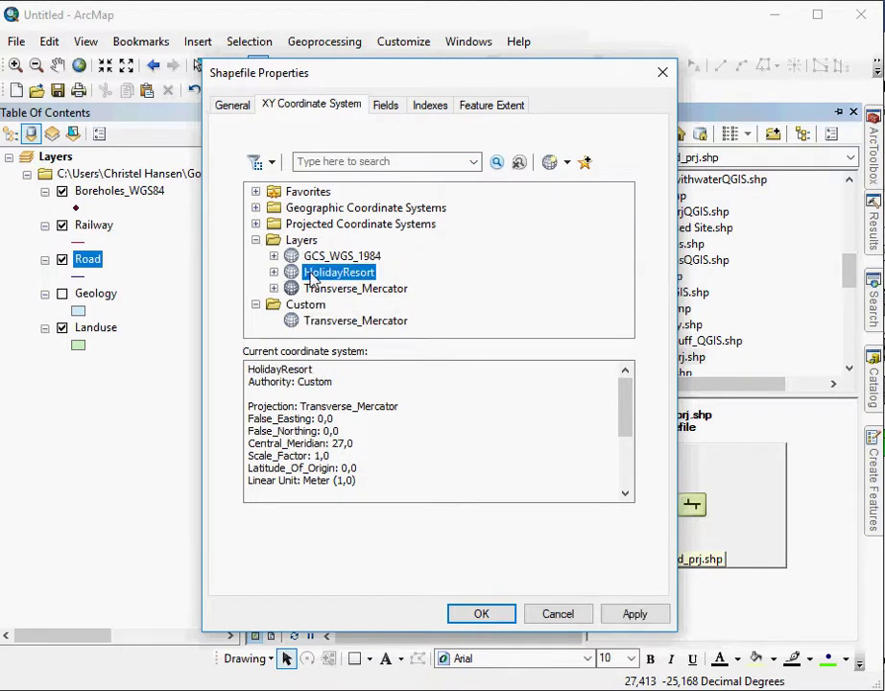
pyautogui.click(275, 273)
pyautogui.click(338, 290)
pyautogui.click(333, 278)
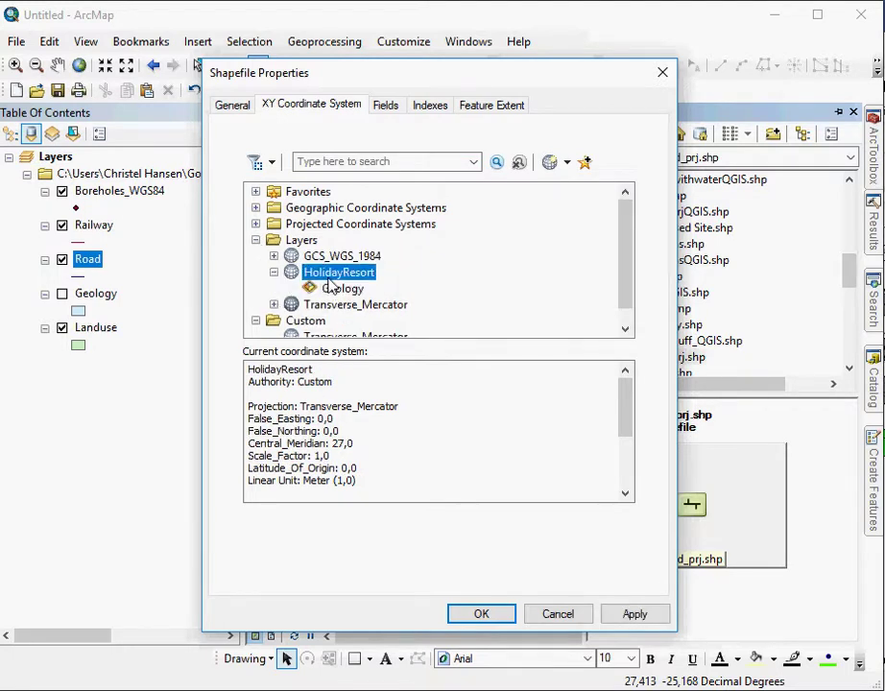
pyautogui.click(504, 615)
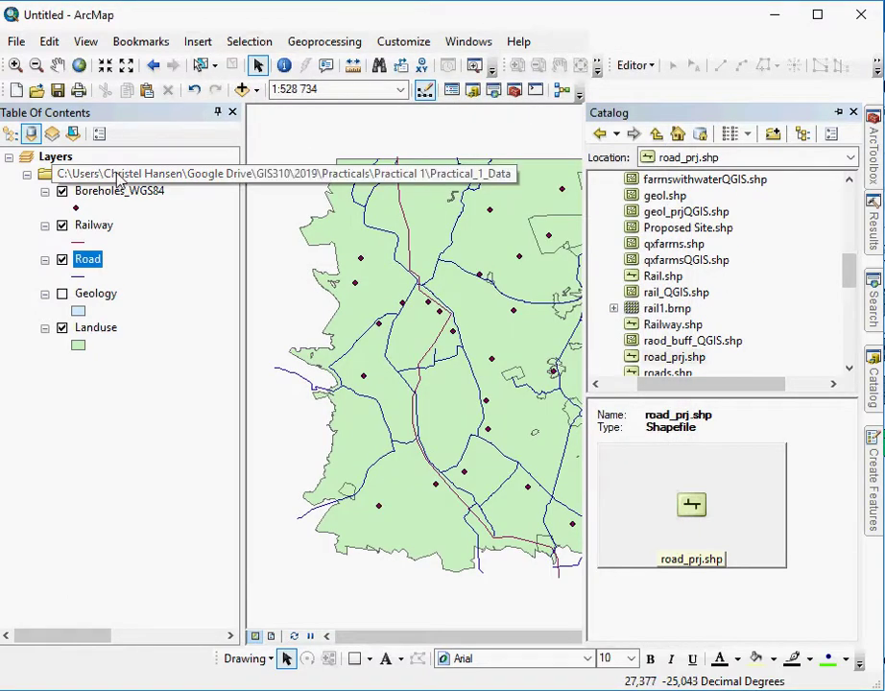
# - Examine which layers use HolidayResort and which use GCS_WGS_1984 in the data frame's coordinate system list
pyautogui.click(53, 158)
pyautogui.doubleClick(53, 158)
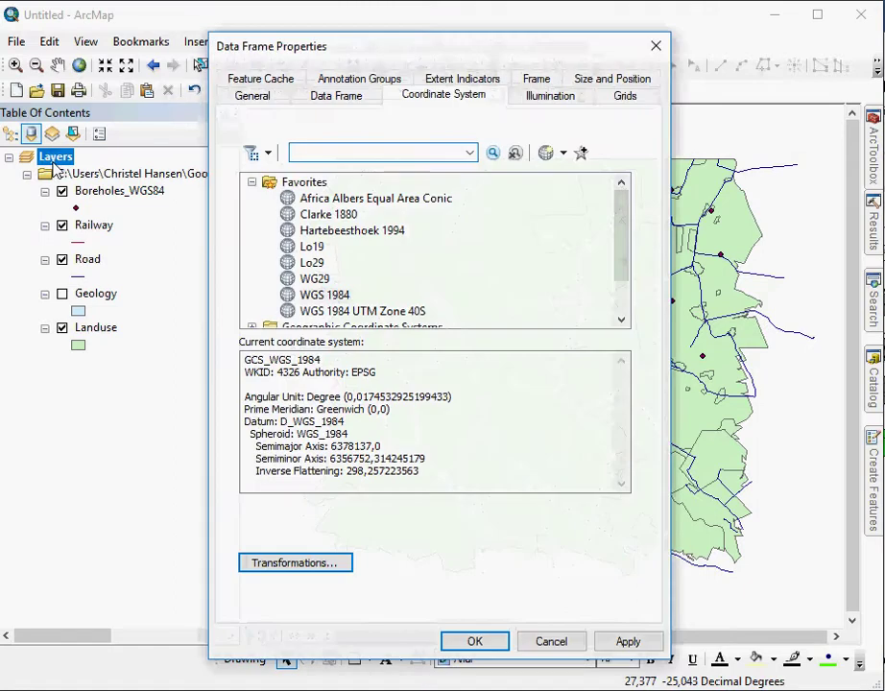
pyautogui.click(251, 182)
pyautogui.click(252, 230)
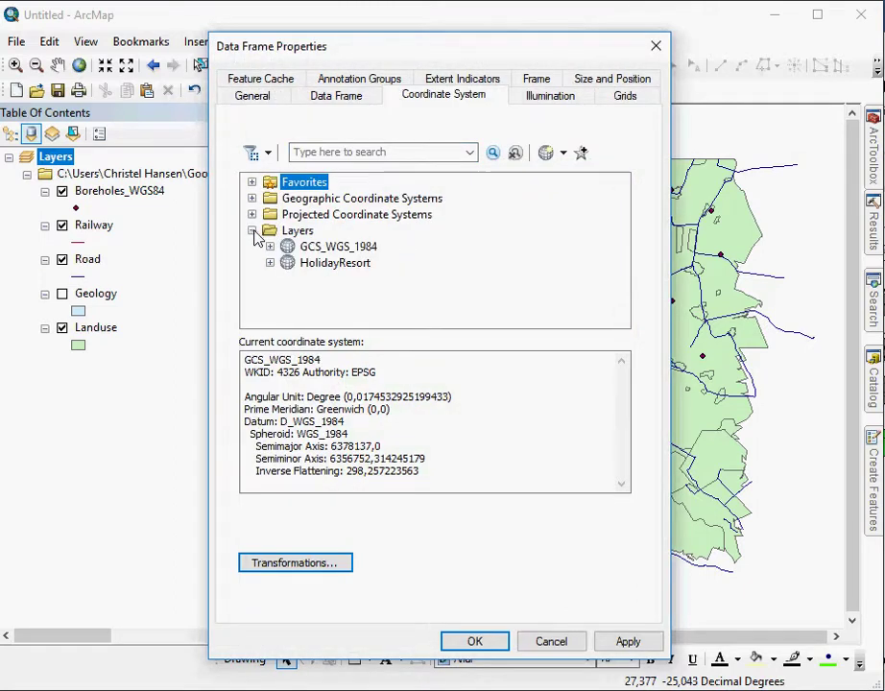
pyautogui.click(270, 263)
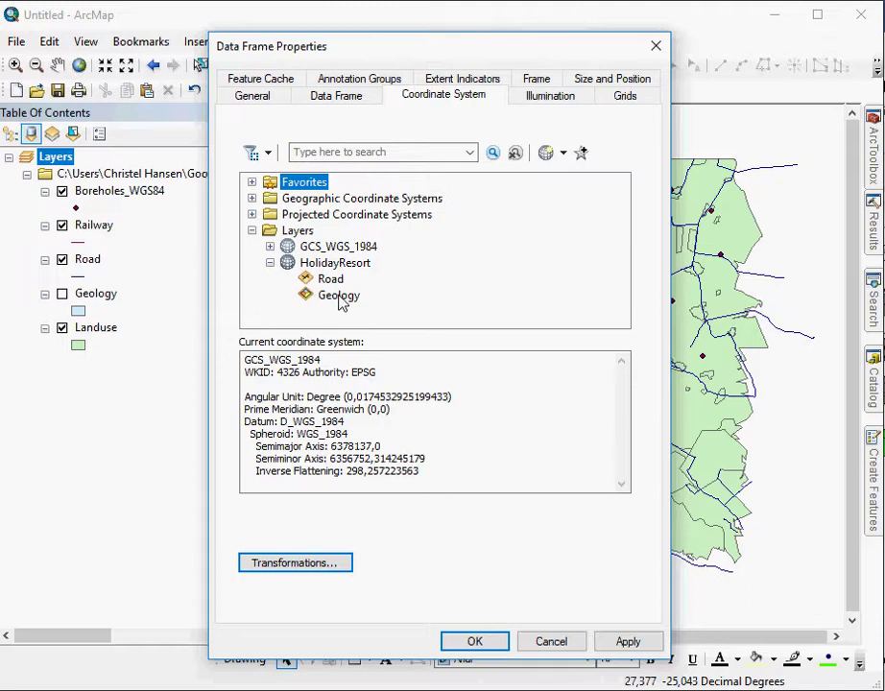
pyautogui.click(269, 247)
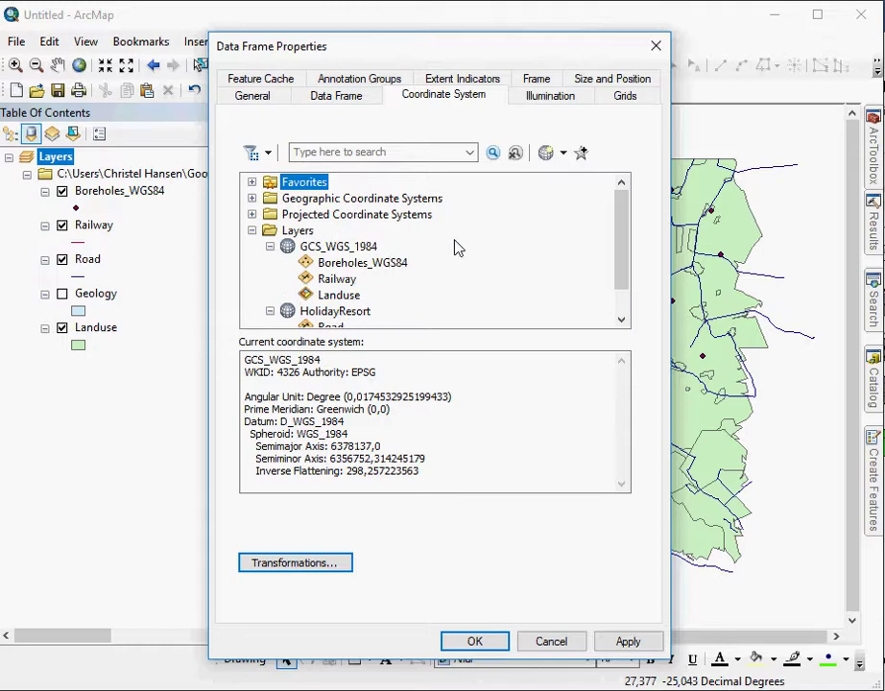
pyautogui.scroll(-1, 401, 236)
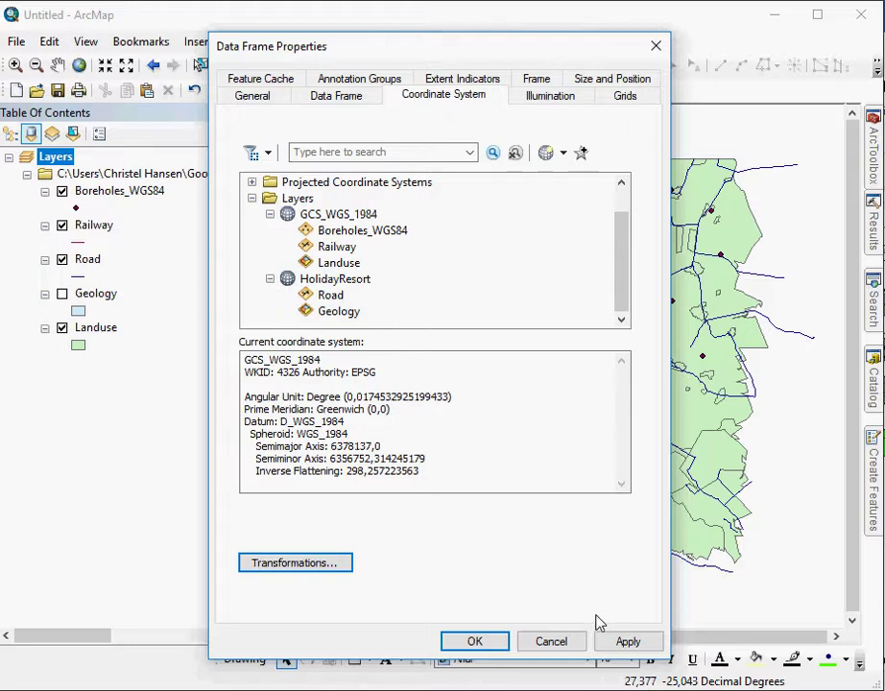
pyautogui.click(572, 642)
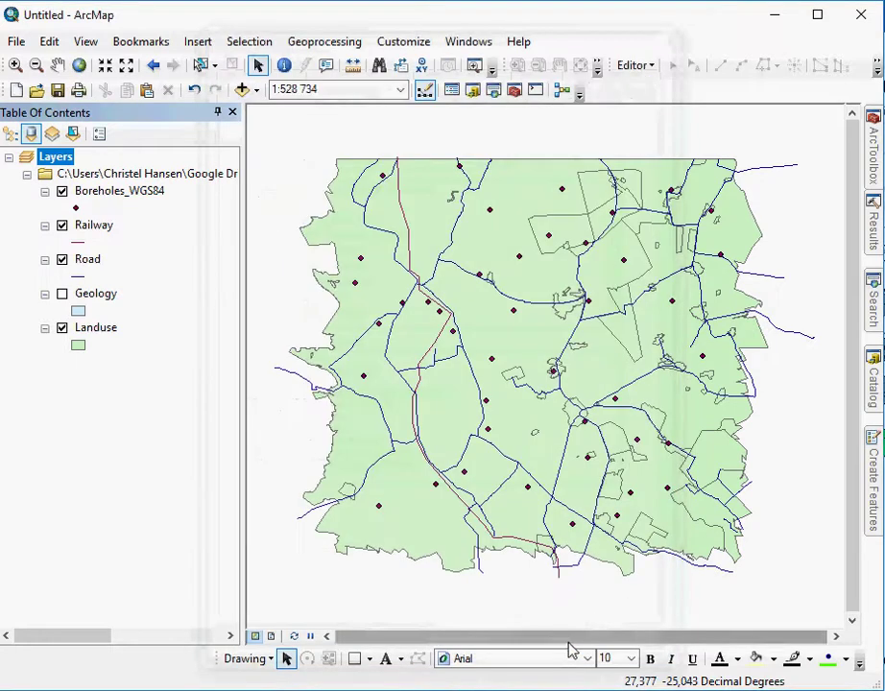
# - Start the Batch Project tool with the Railway, Boreholes_WGS84 and Landuse layers as input datasets
pyautogui.click(876, 163)
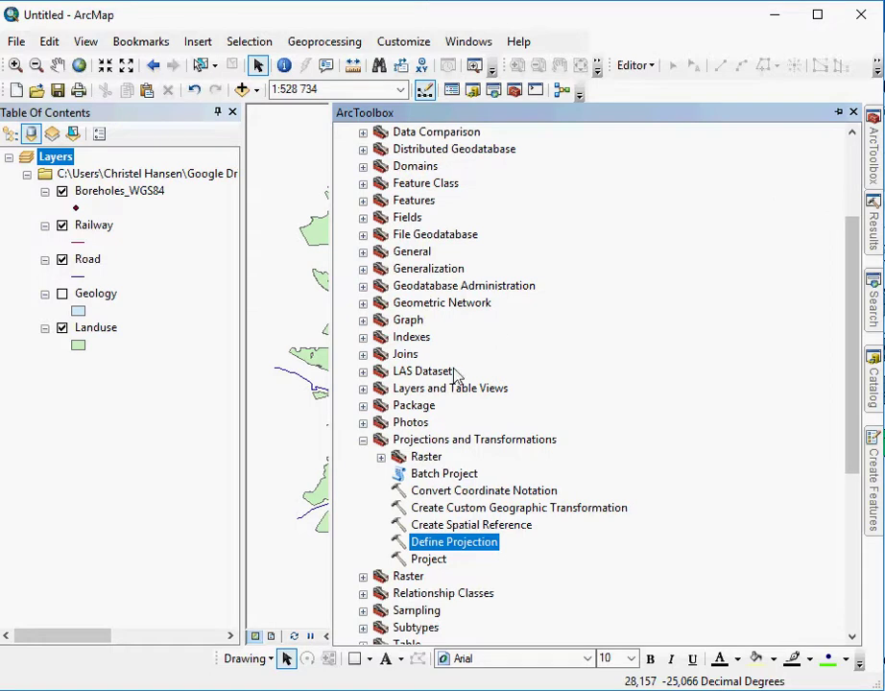
pyautogui.doubleClick(451, 479)
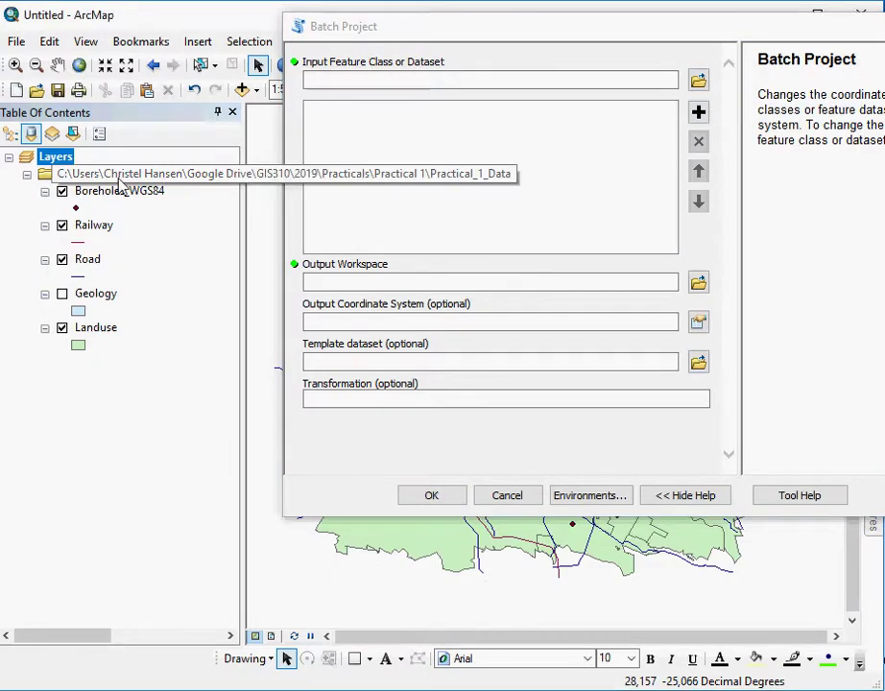
pyautogui.moveTo(103, 227); pyautogui.dragTo(341, 186)
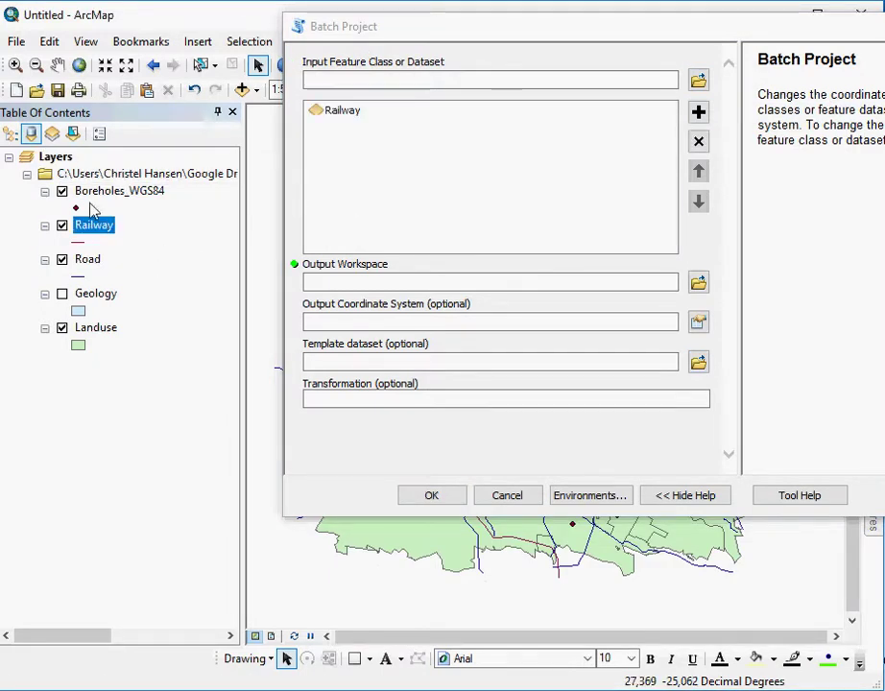
pyautogui.moveTo(91, 191); pyautogui.dragTo(427, 170)
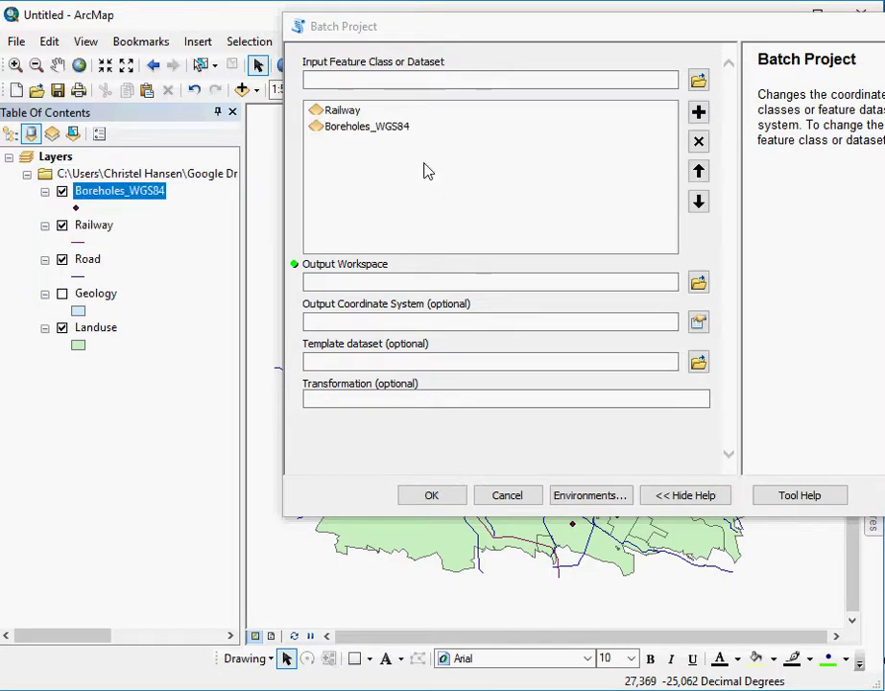
pyautogui.moveTo(93, 336); pyautogui.dragTo(397, 245)
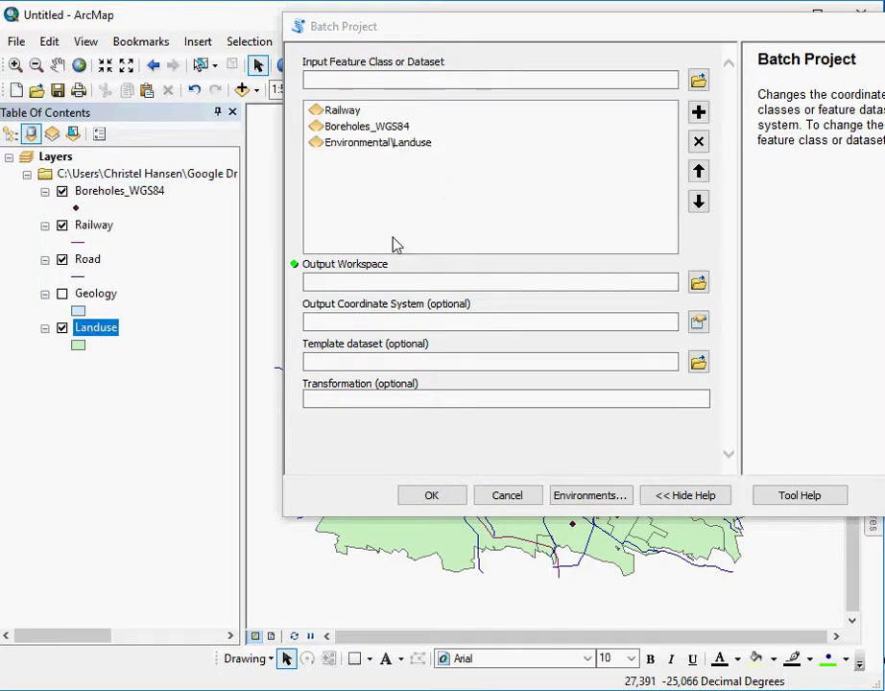
# - Set the batch projection's output workspace to the Practical_1_Data folder inside Practical 1
pyautogui.click(699, 284)
pyautogui.click(699, 284)
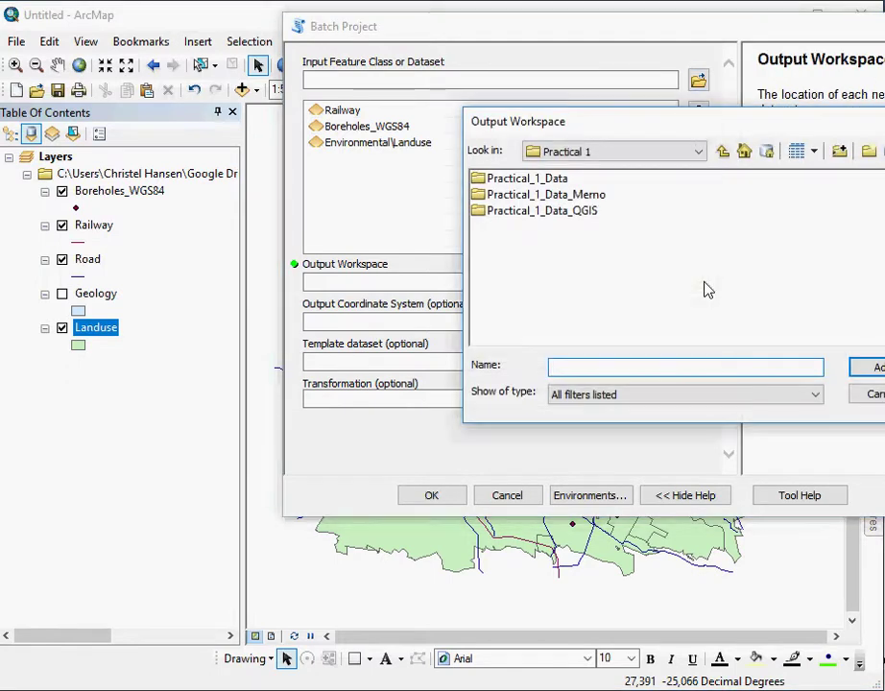
pyautogui.click(555, 183)
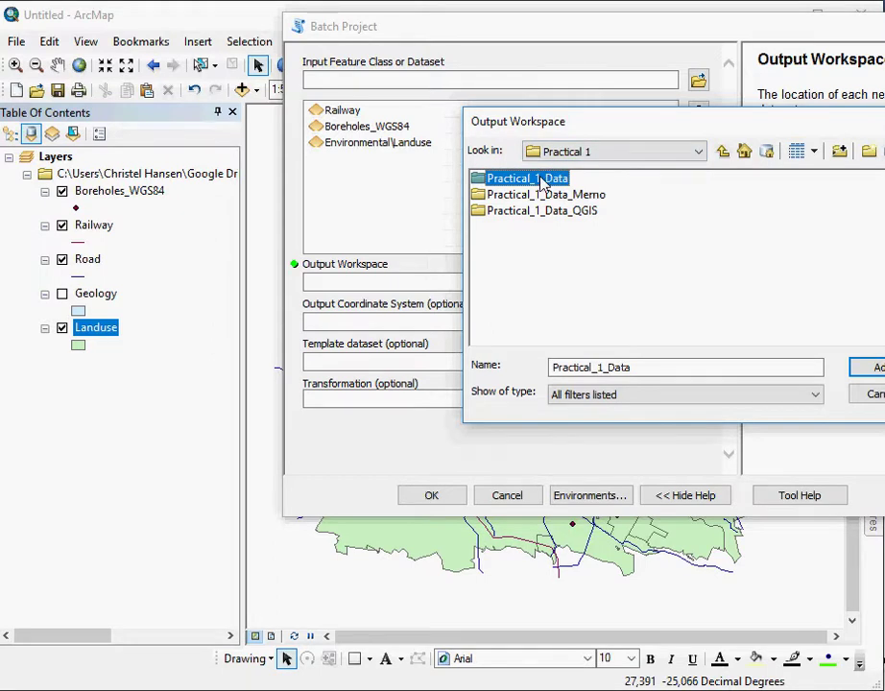
pyautogui.doubleClick(543, 183)
pyautogui.click(723, 151)
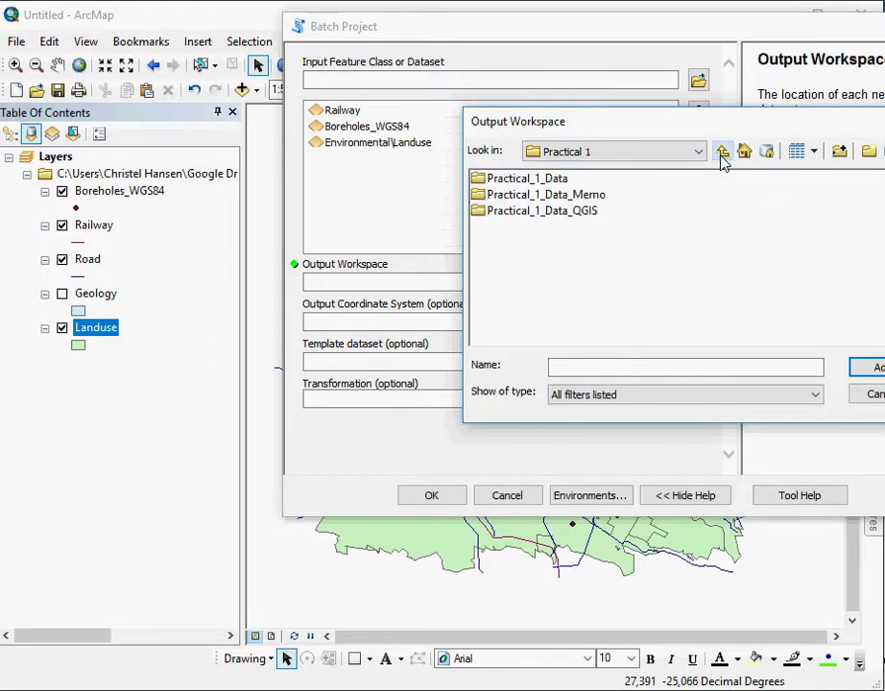
pyautogui.click(529, 182)
pyautogui.press('Return')
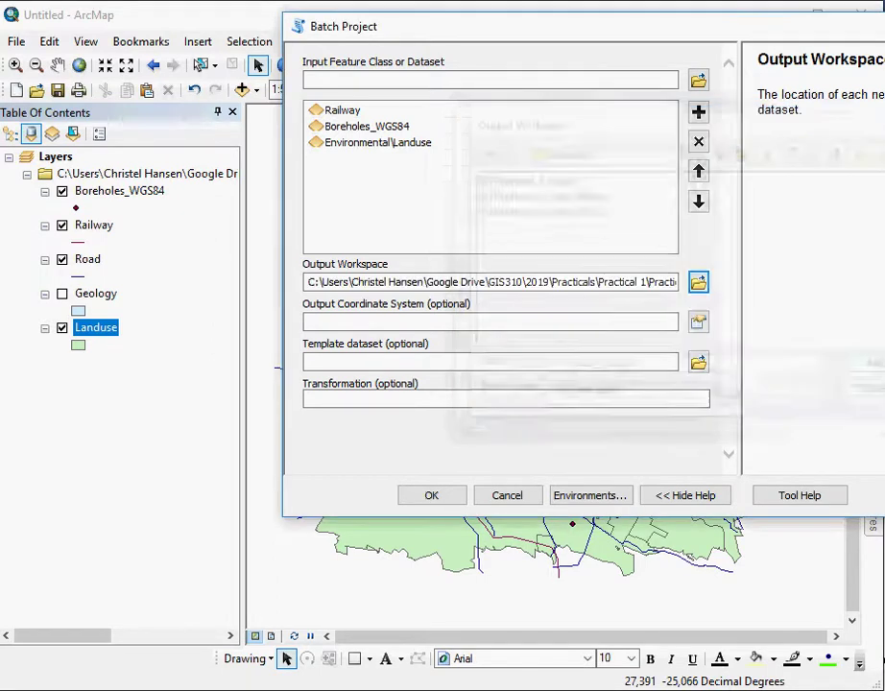
# - Set the output coordinate system to HolidayResort from the existing layers' systems and run the batch projection
pyautogui.click(698, 321)
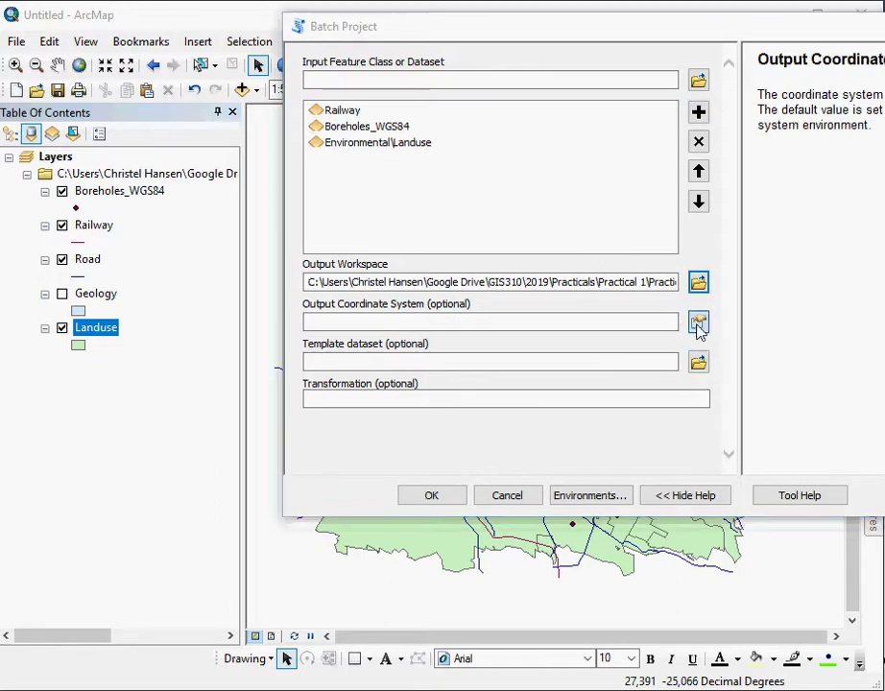
pyautogui.click(512, 116)
pyautogui.click(514, 164)
pyautogui.click(532, 196)
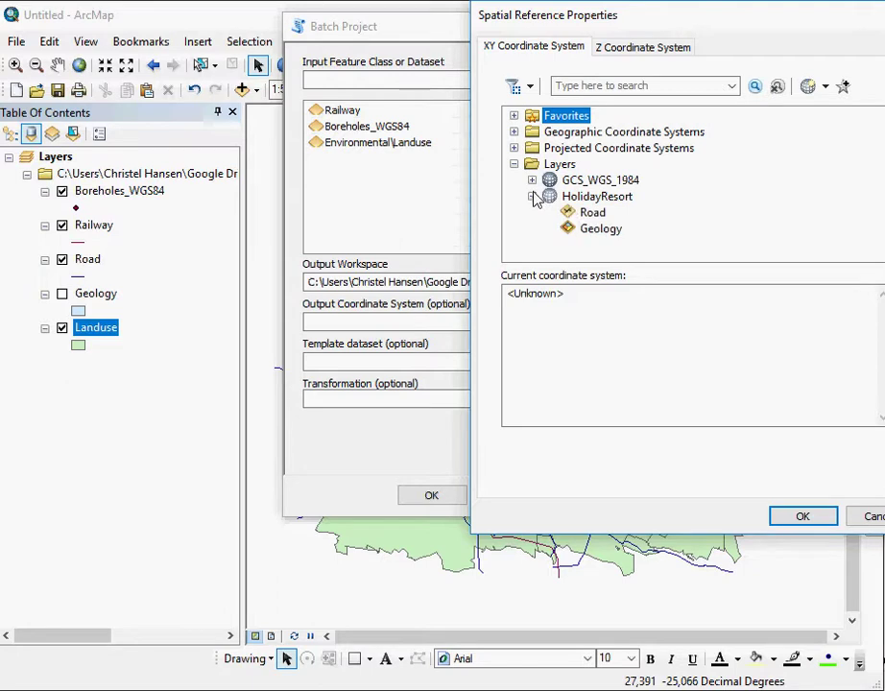
pyautogui.click(595, 196)
pyautogui.click(821, 518)
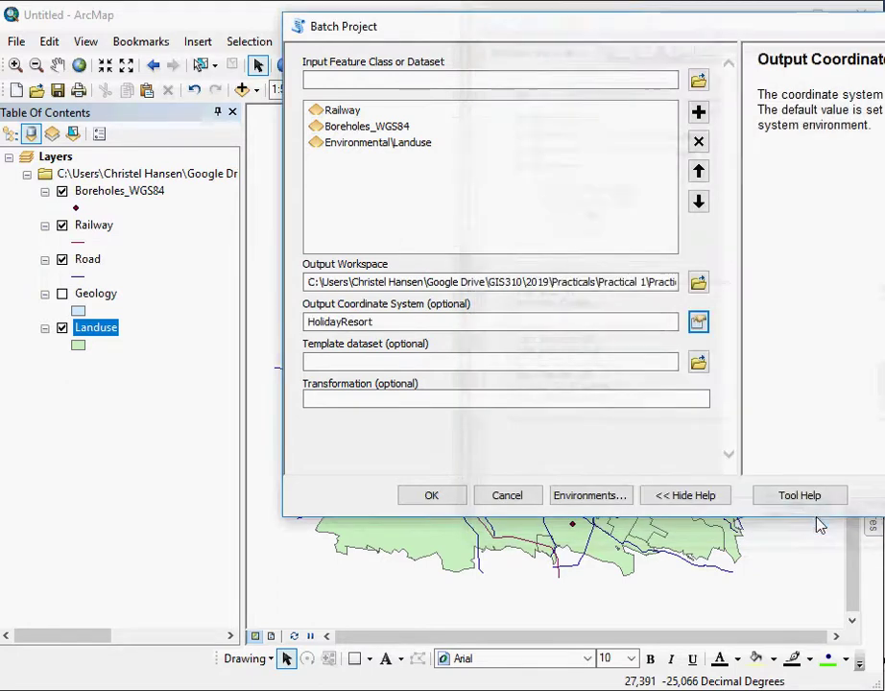
pyautogui.click(438, 493)
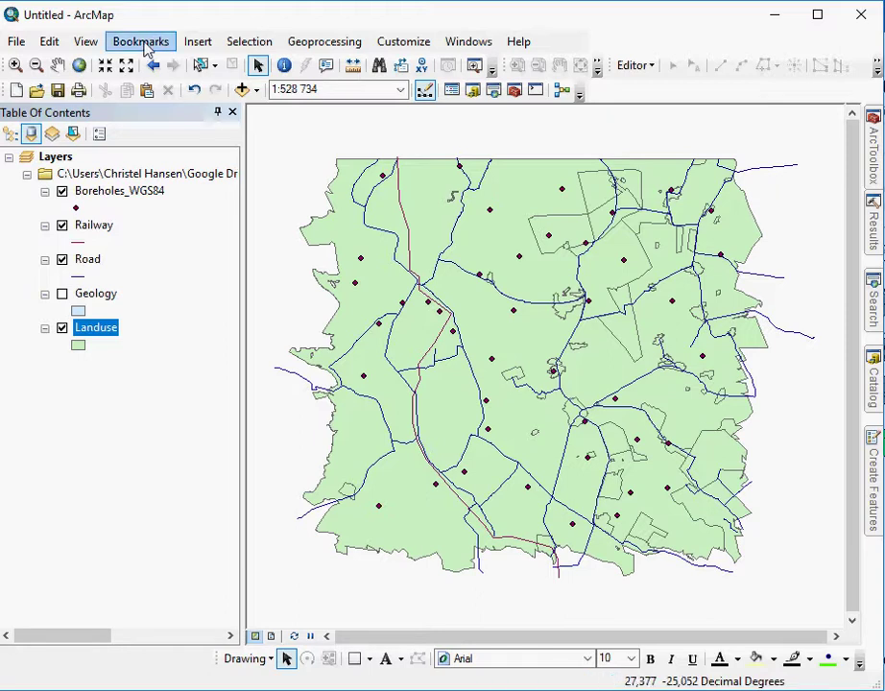
# - Add the projected shapefiles Boreholes_WGS84_1.shp and Railway_1.shp from Practical_1_Data to the map
pyautogui.click(243, 89)
pyautogui.click(605, 419)
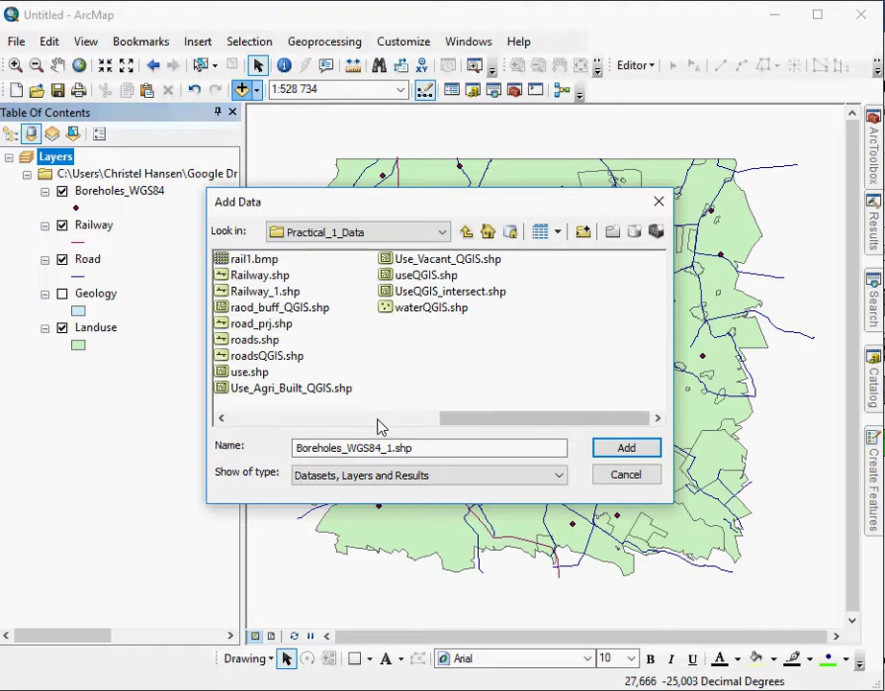
pyautogui.click(342, 419)
pyautogui.click(341, 419)
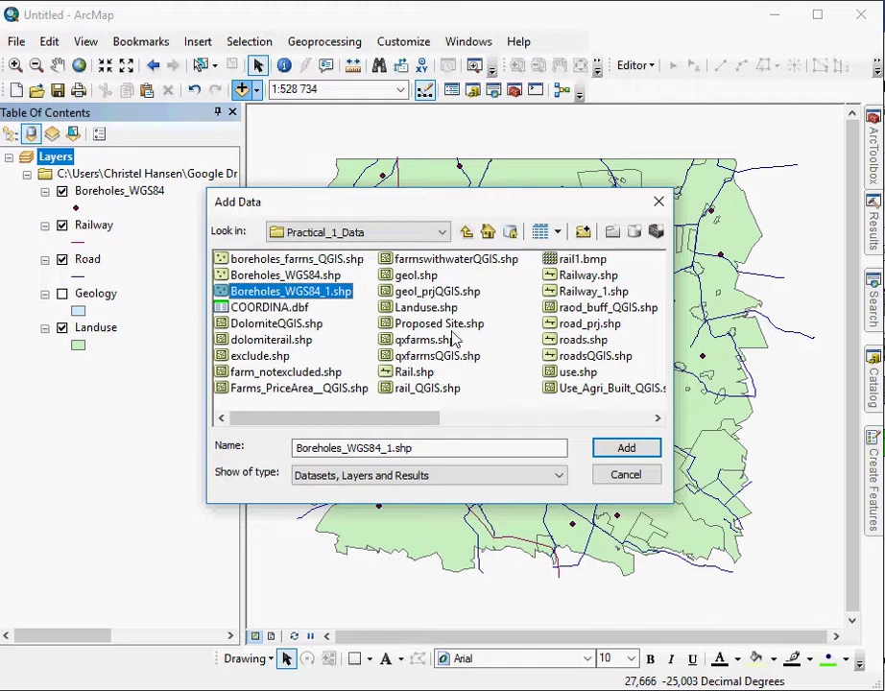
pyautogui.keyDown('ctrl'); pyautogui.click(594, 292); pyautogui.keyUp('ctrl')
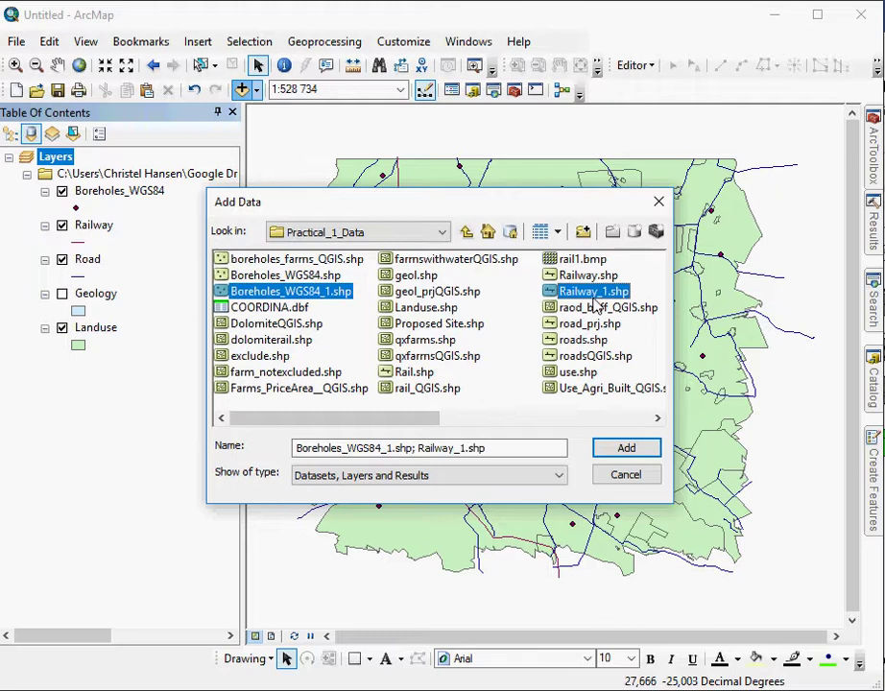
pyautogui.click(622, 447)
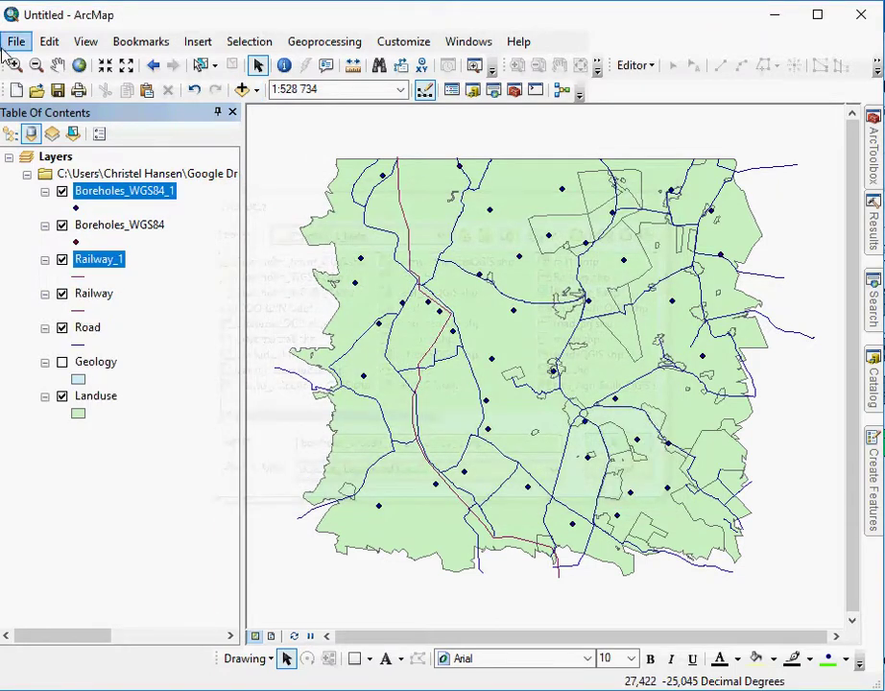
# - Check in the data frame's coordinate system list which layers are grouped under HolidayResort
pyautogui.doubleClick(64, 156)
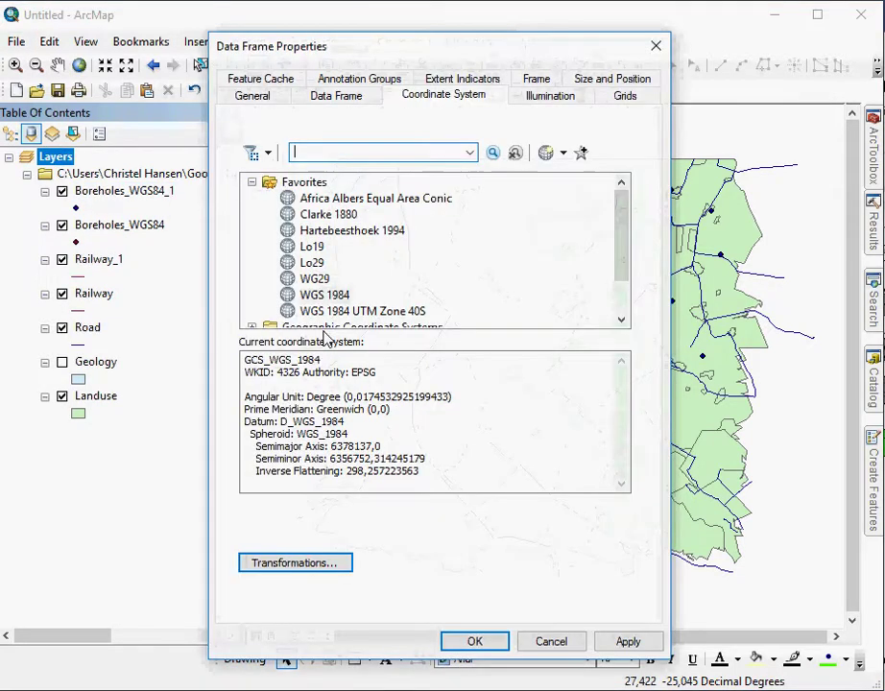
pyautogui.click(250, 182)
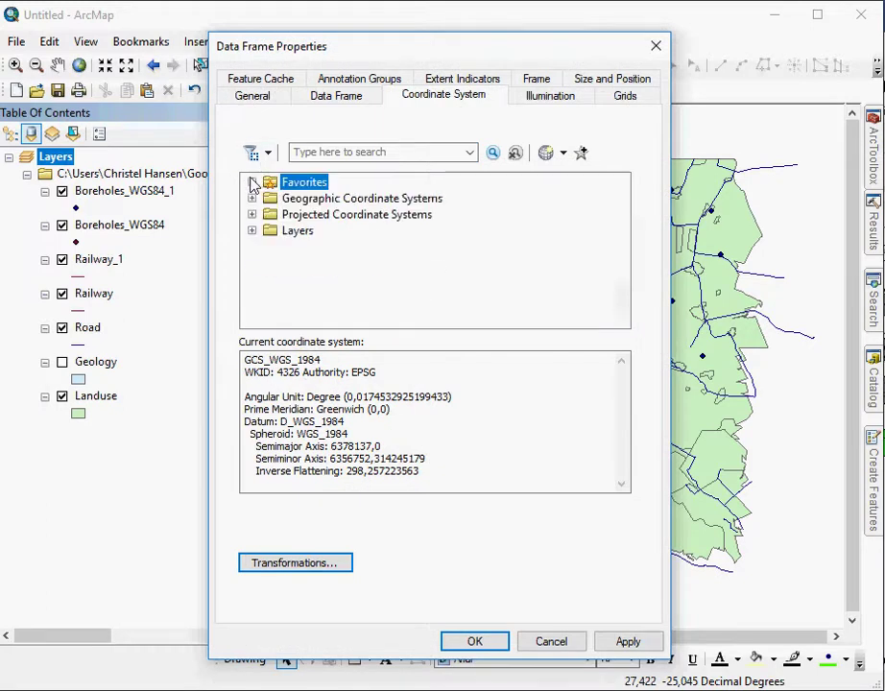
pyautogui.click(251, 232)
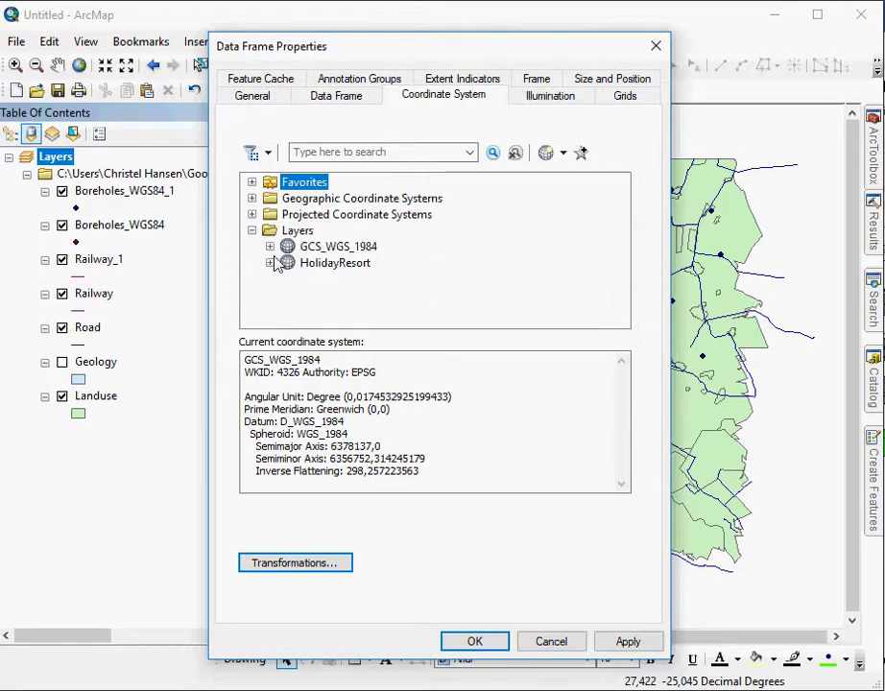
pyautogui.click(271, 264)
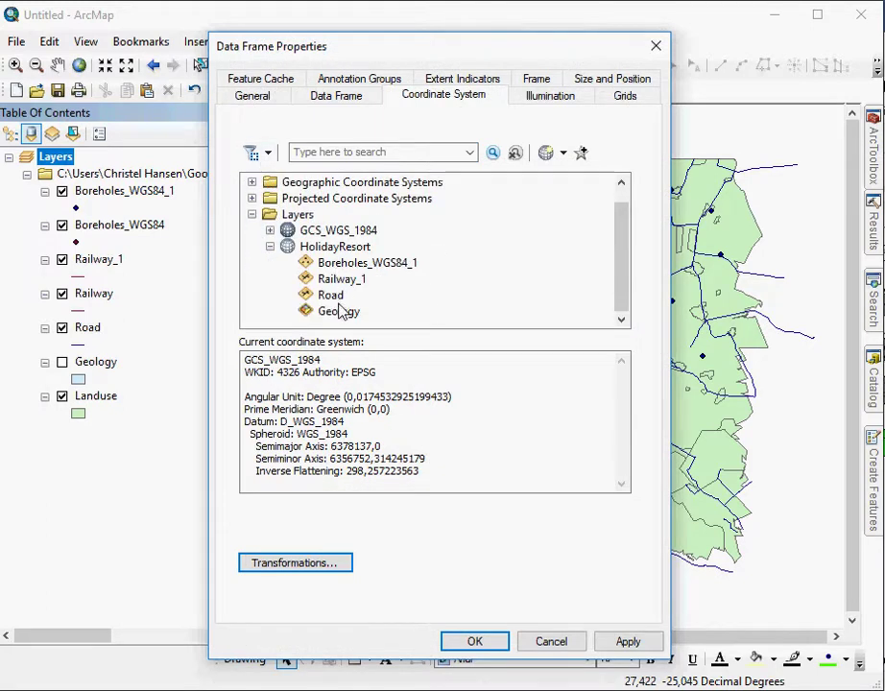